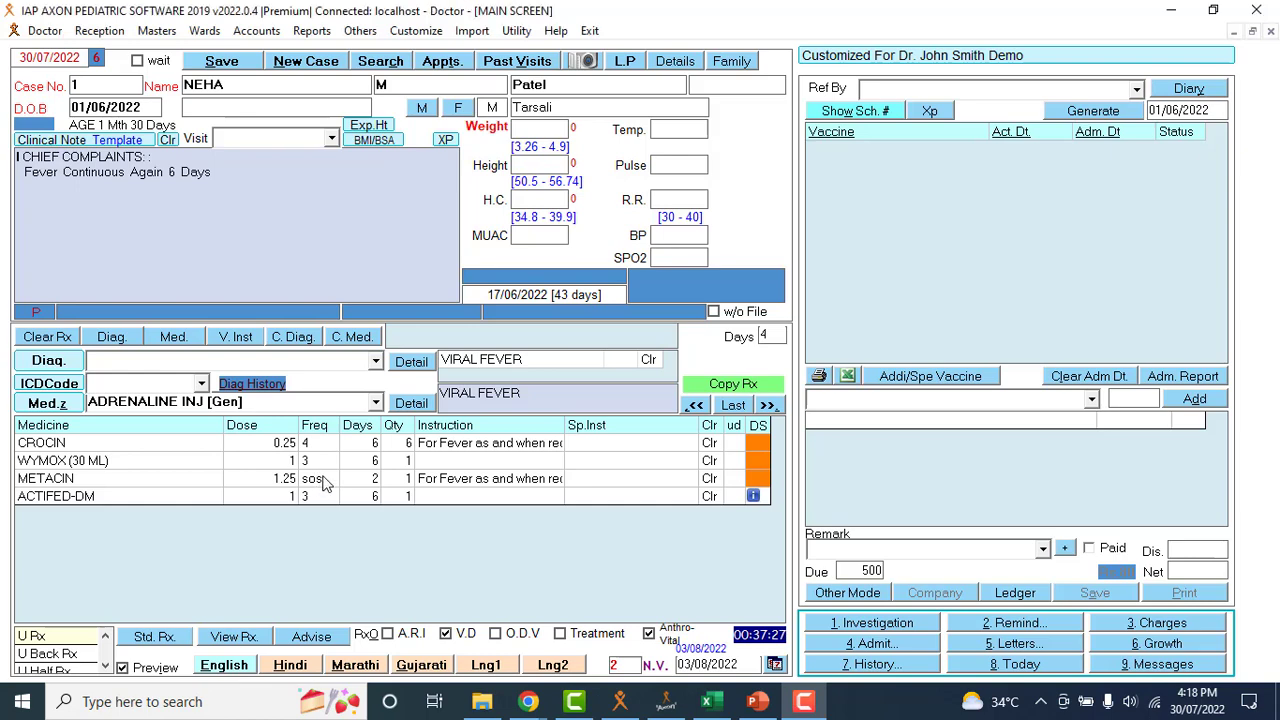
View the dosage, frequency, days and quantity choices for METACIN, leaving its frequency at sos.
{"action": "left_click", "coordinate": [322, 484]}
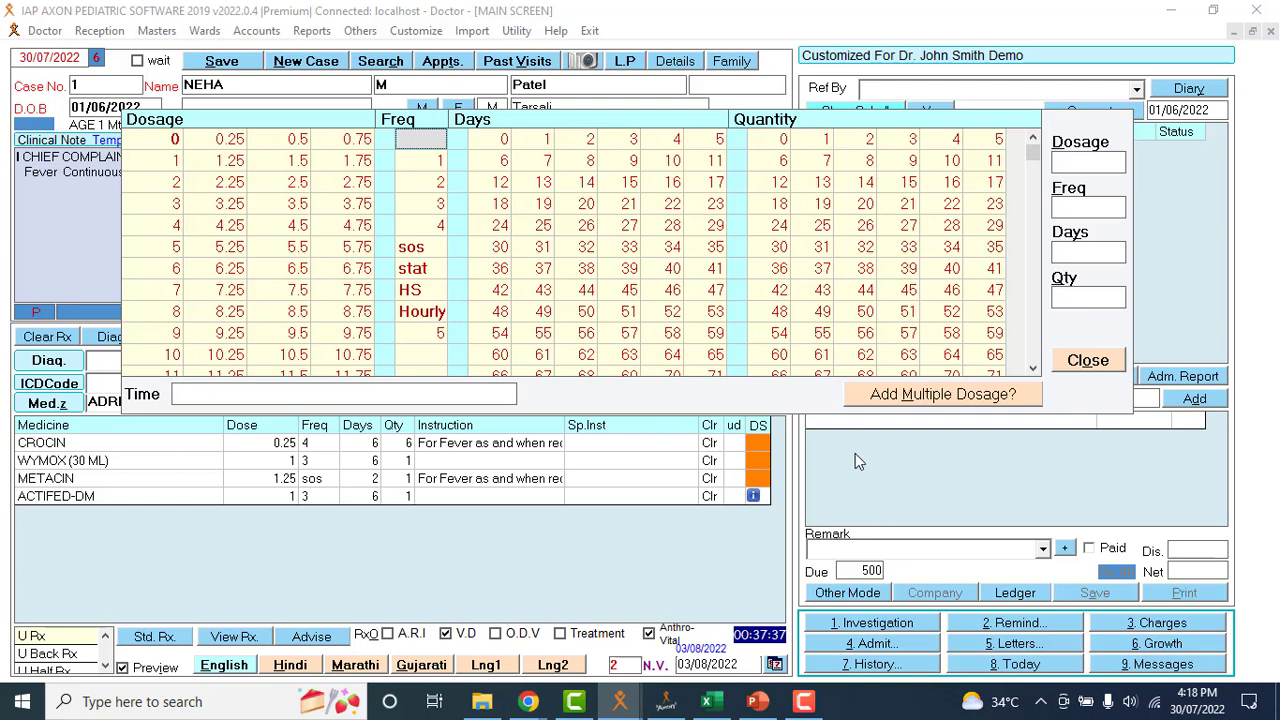
{"action": "left_click", "coordinate": [1086, 358]}
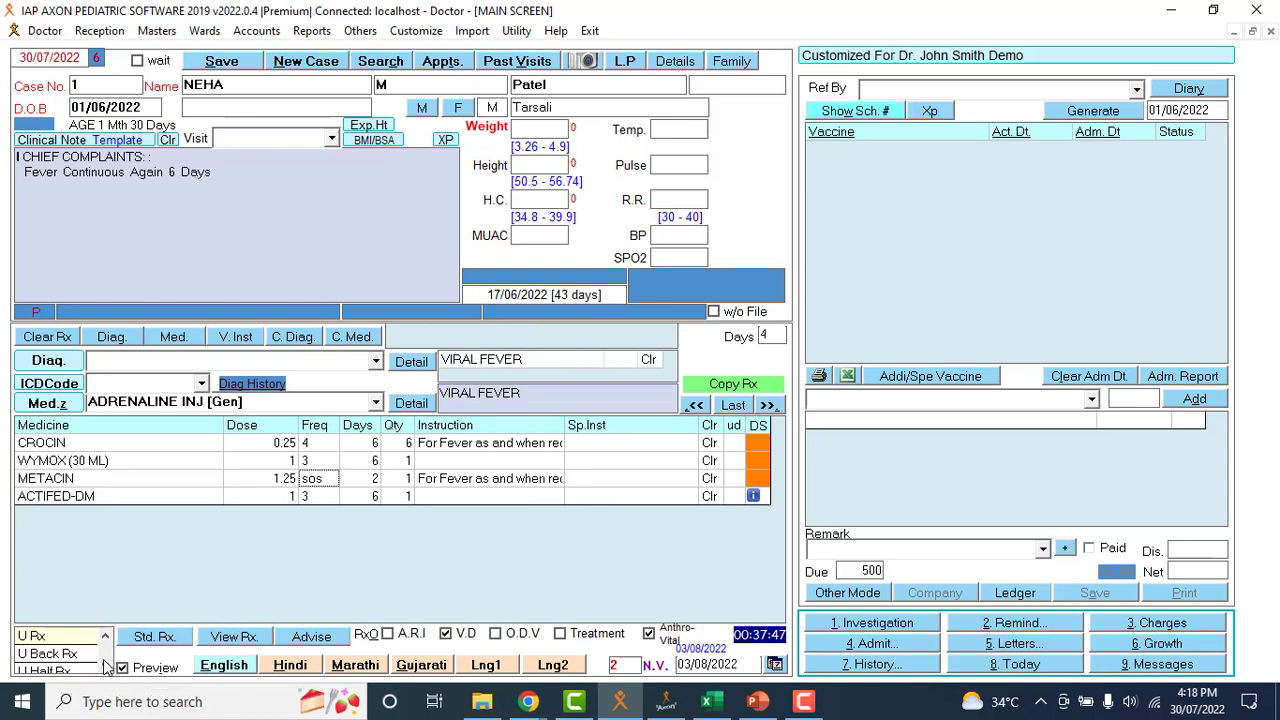
Generate the English prescription in the U Rx format and examine the dose timings for CROCIN and the SOS line for METACIN.
{"action": "left_click", "coordinate": [229, 670]}
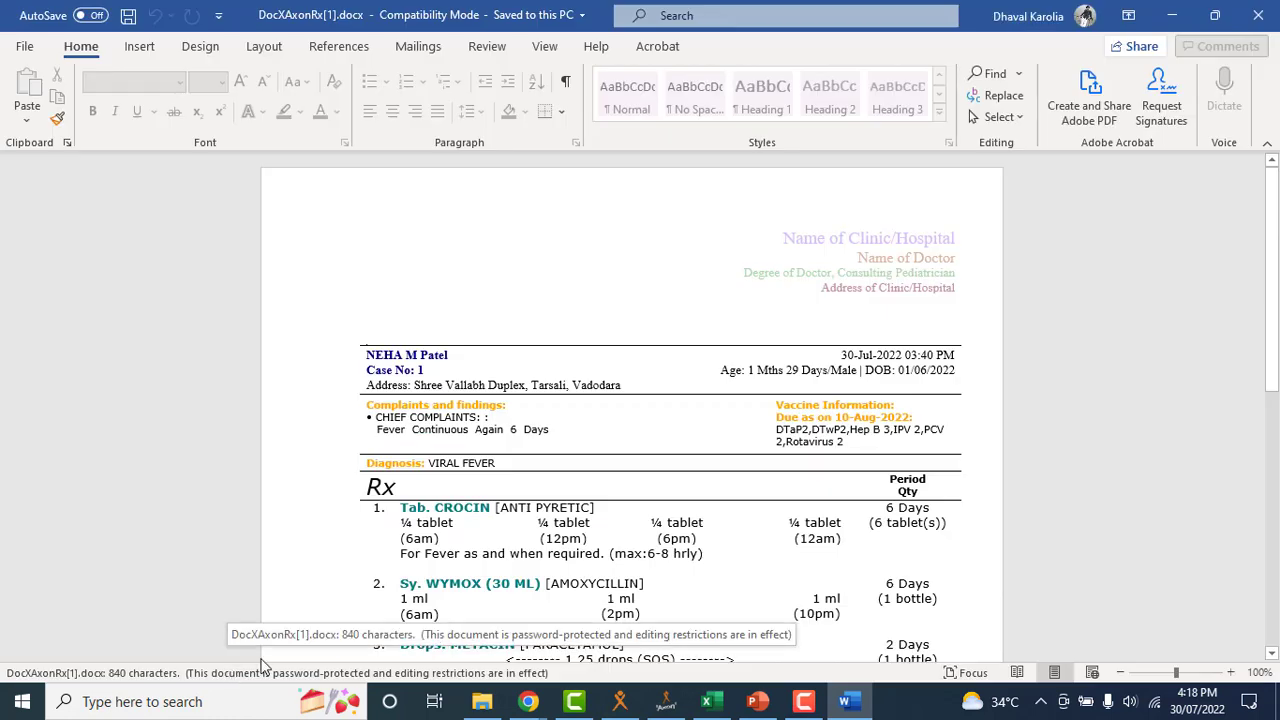
{"action": "scroll", "coordinate": [1274, 293], "scroll_direction": "down", "scroll_amount": 1}
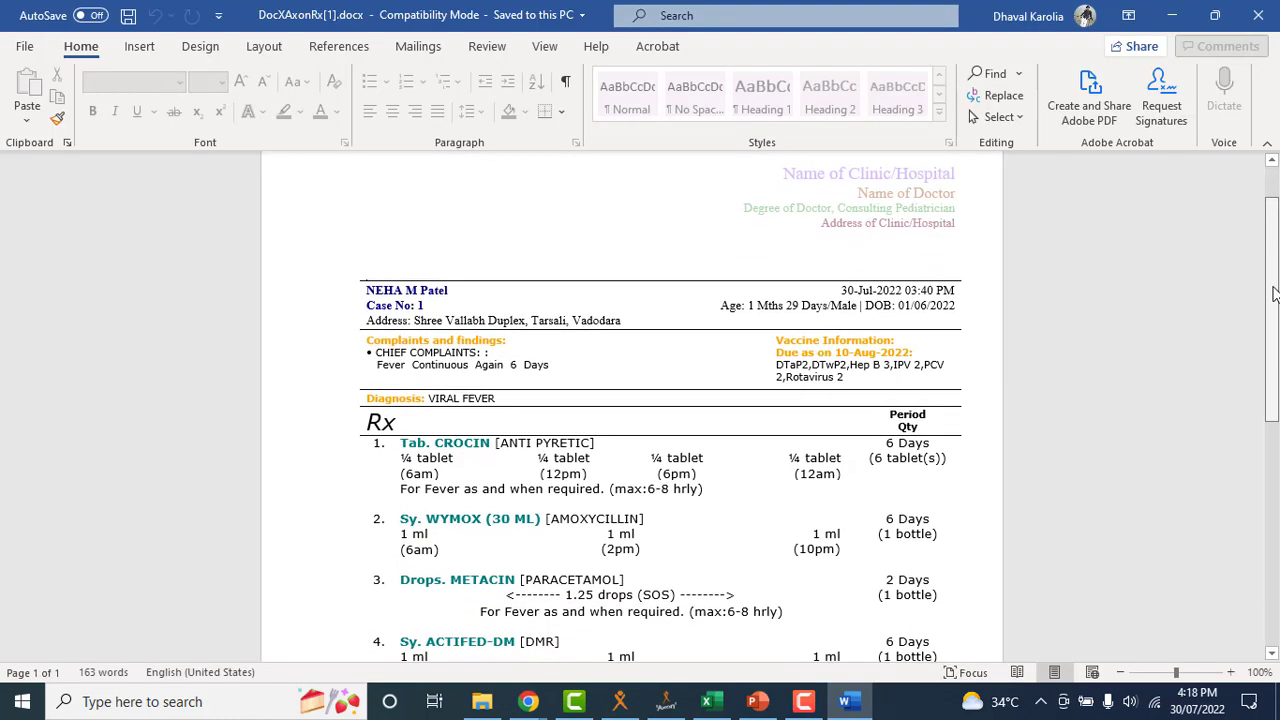
{"action": "scroll", "coordinate": [1274, 295], "scroll_direction": "down", "scroll_amount": 1}
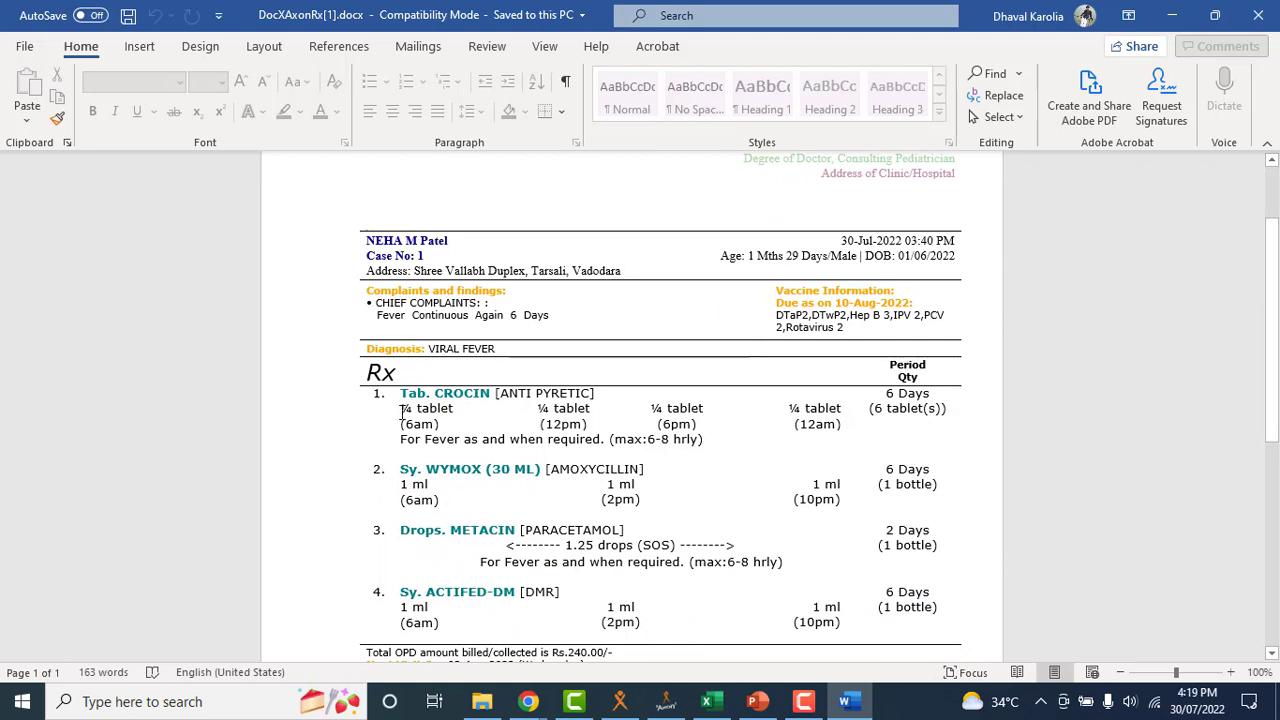
{"action": "left_click_drag", "start_coordinate": [402, 412], "coordinate": [481, 424]}
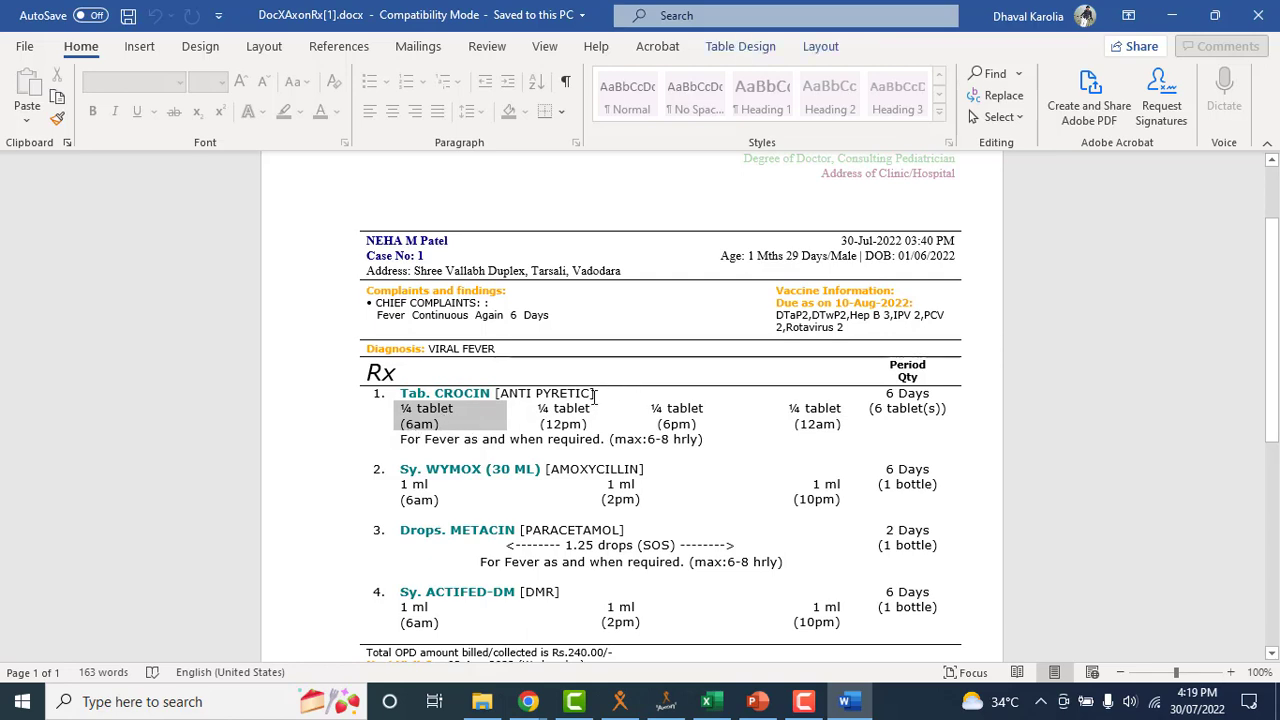
{"action": "double_click", "coordinate": [419, 424]}
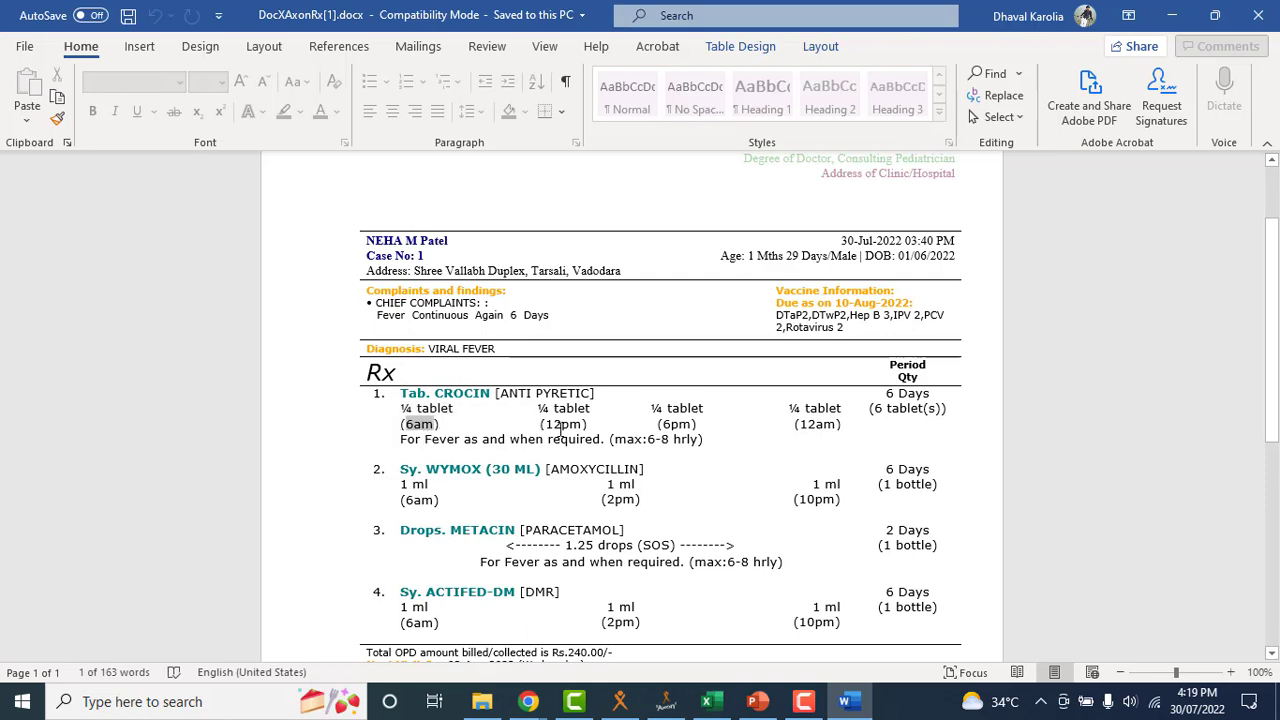
{"action": "double_click", "coordinate": [562, 425]}
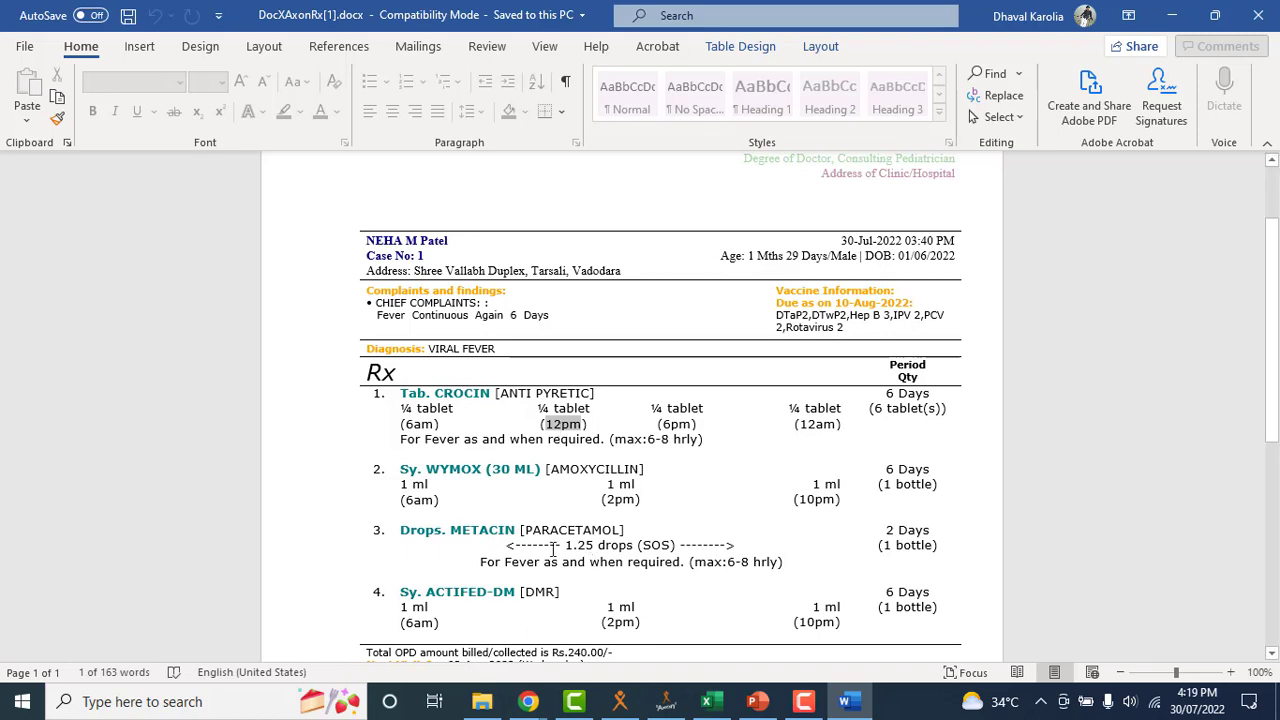
{"action": "scroll", "coordinate": [533, 547], "scroll_direction": "down", "scroll_amount": 1, "text": "ctrl"}
{"action": "left_click_drag", "start_coordinate": [520, 534], "coordinate": [697, 526]}
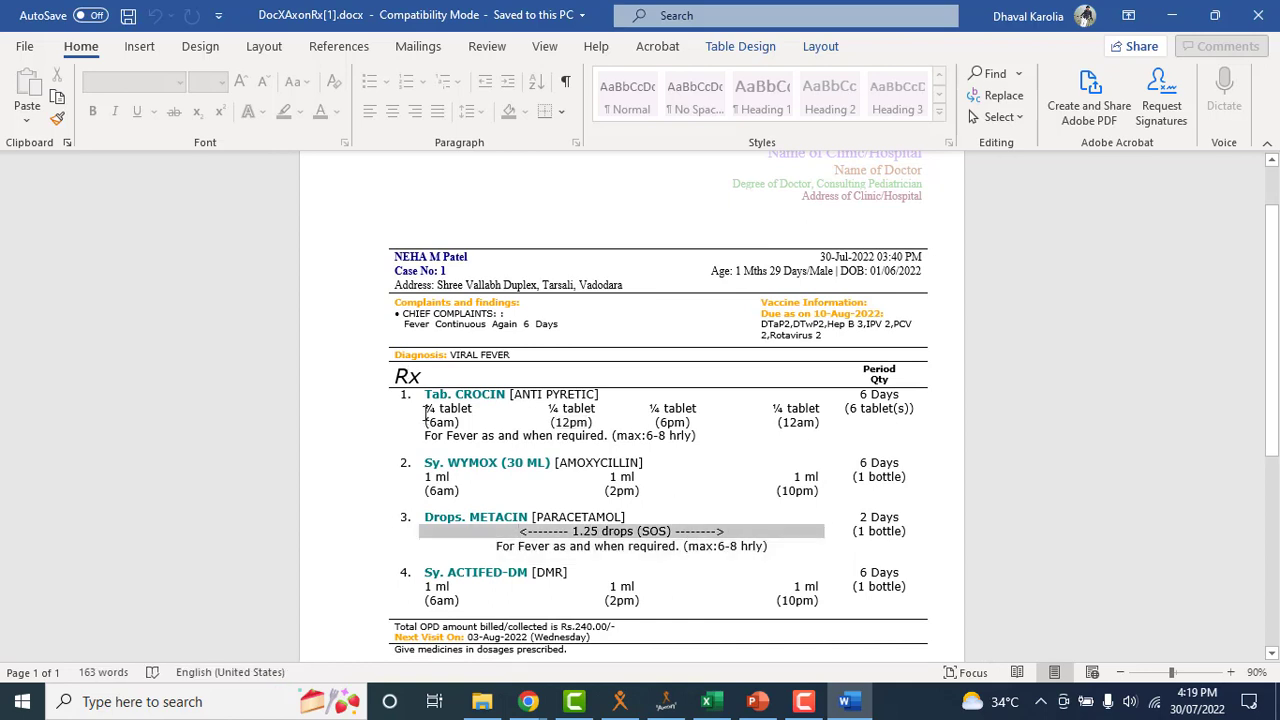
{"action": "left_click", "coordinate": [575, 537]}
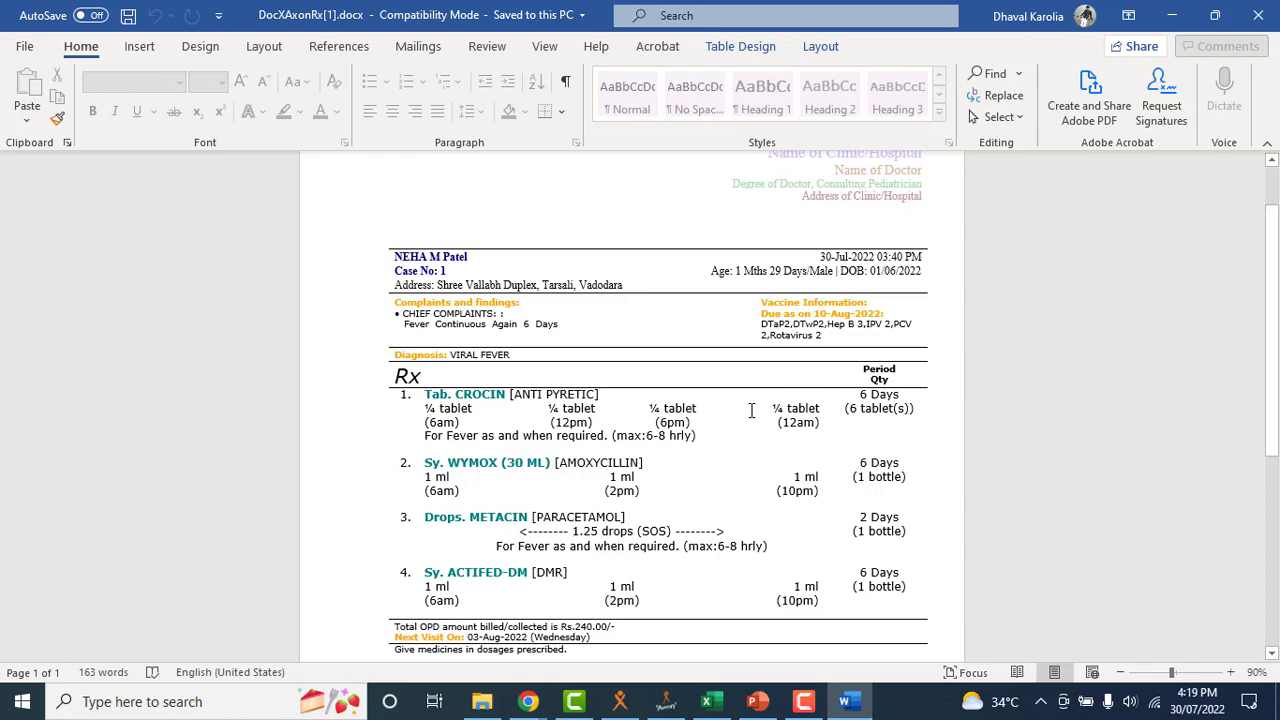
{"action": "left_click_drag", "start_coordinate": [1273, 296], "coordinate": [1273, 252]}
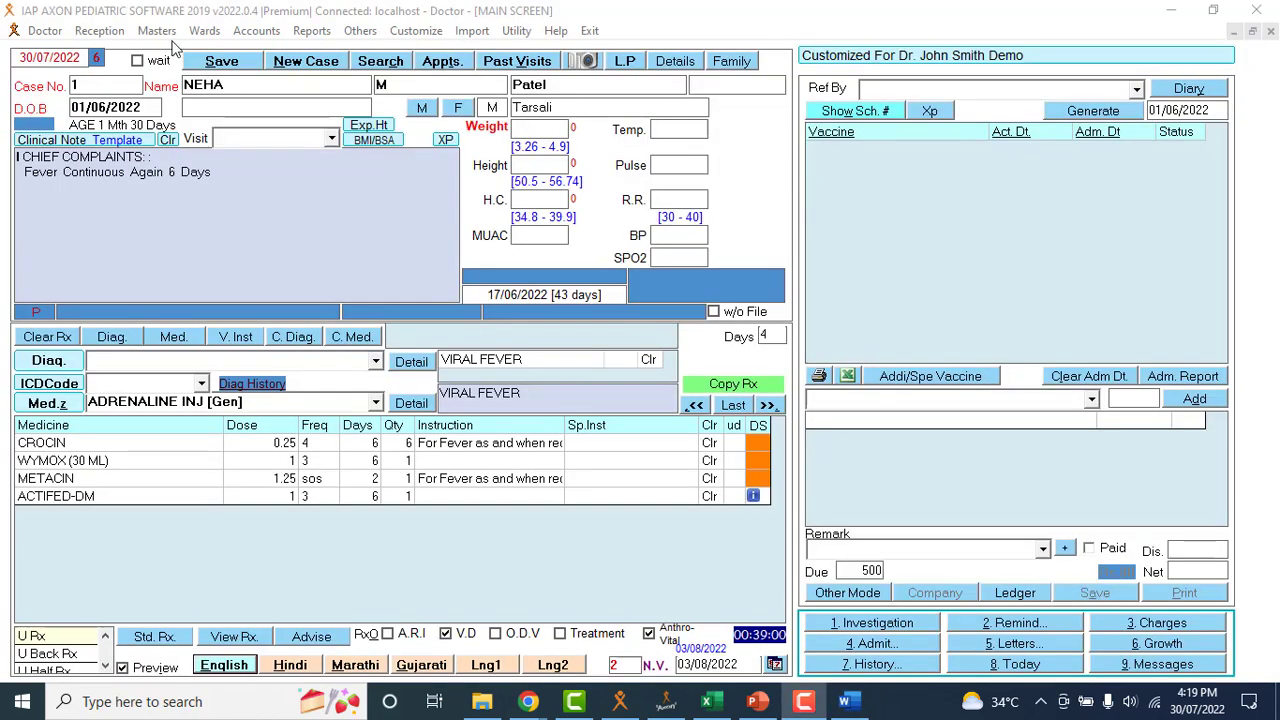
Open the Instruction Translation Master and generate a Gujarati translation of "* Give 1- 3 drops 2 times a day." without saving it.
{"action": "left_click", "coordinate": [160, 32]}
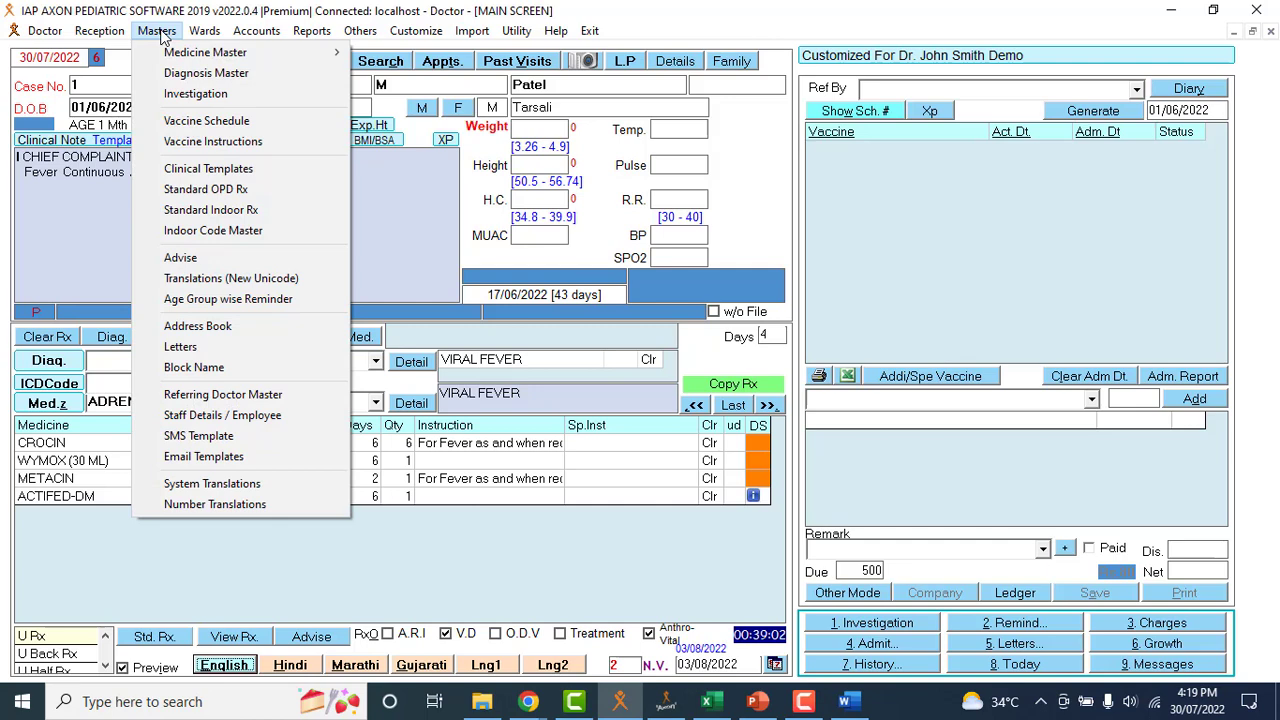
{"action": "left_click", "coordinate": [226, 279]}
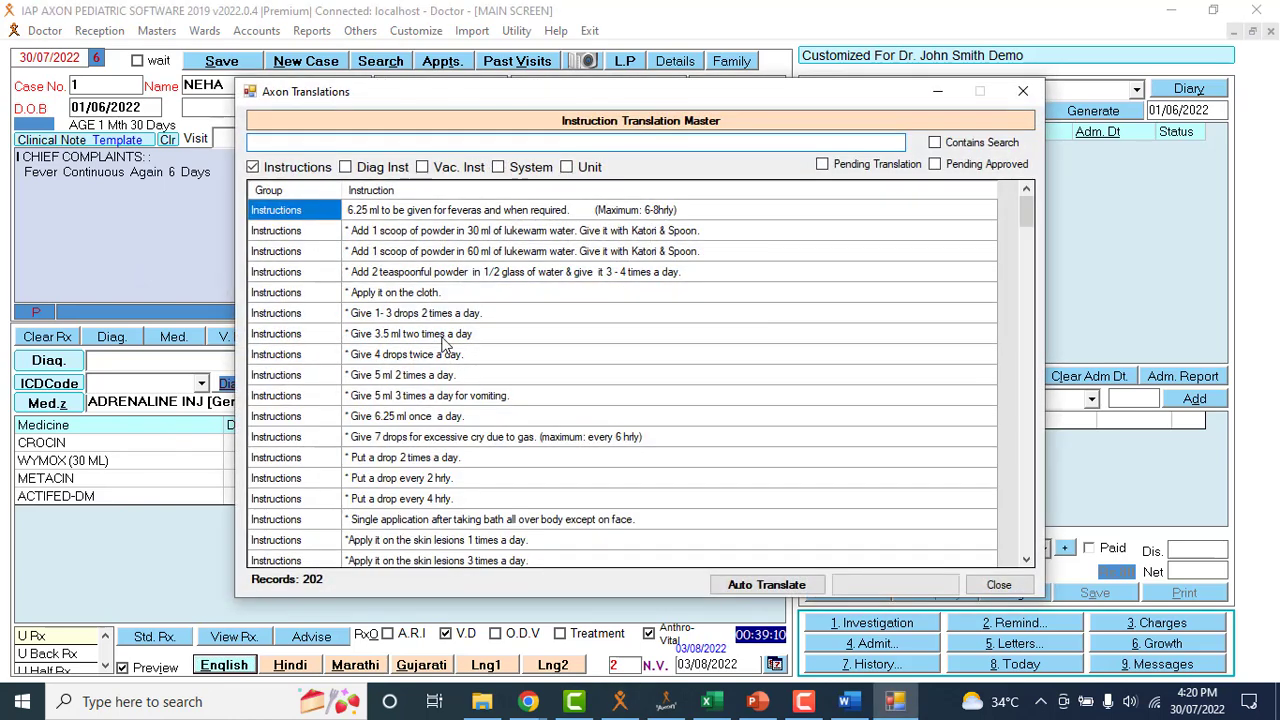
{"action": "double_click", "coordinate": [428, 318]}
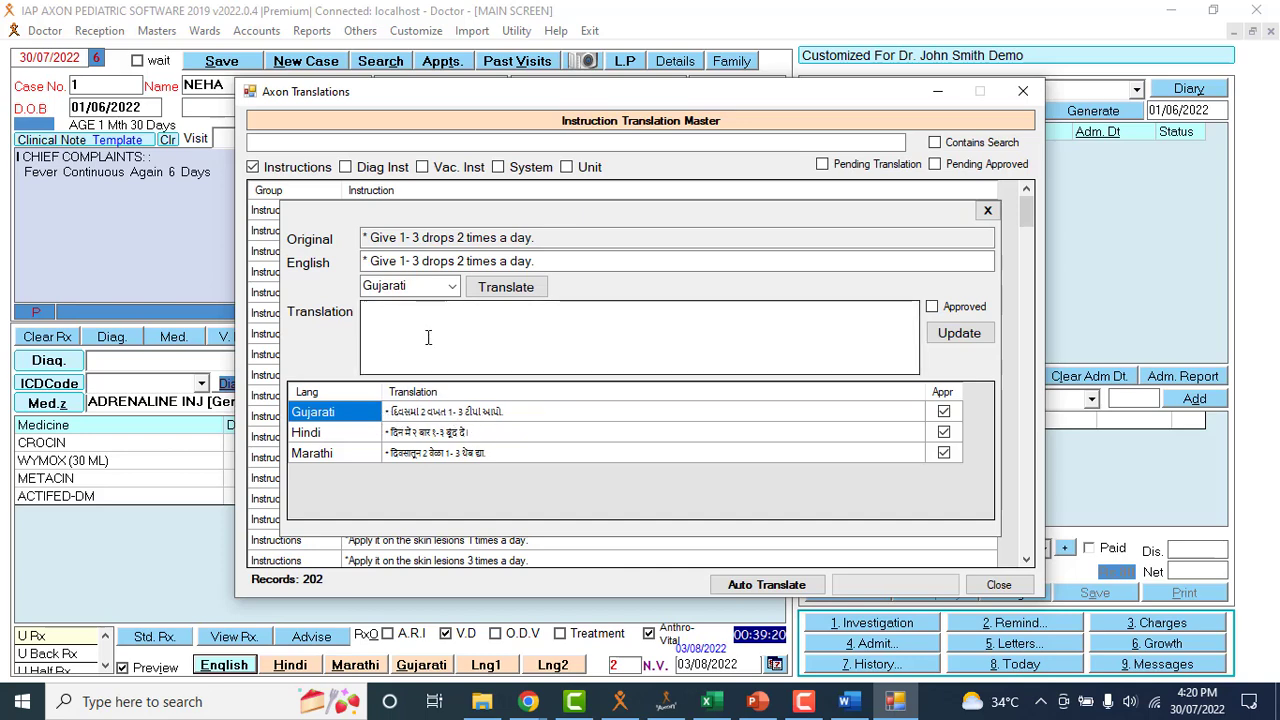
{"action": "left_click", "coordinate": [415, 286]}
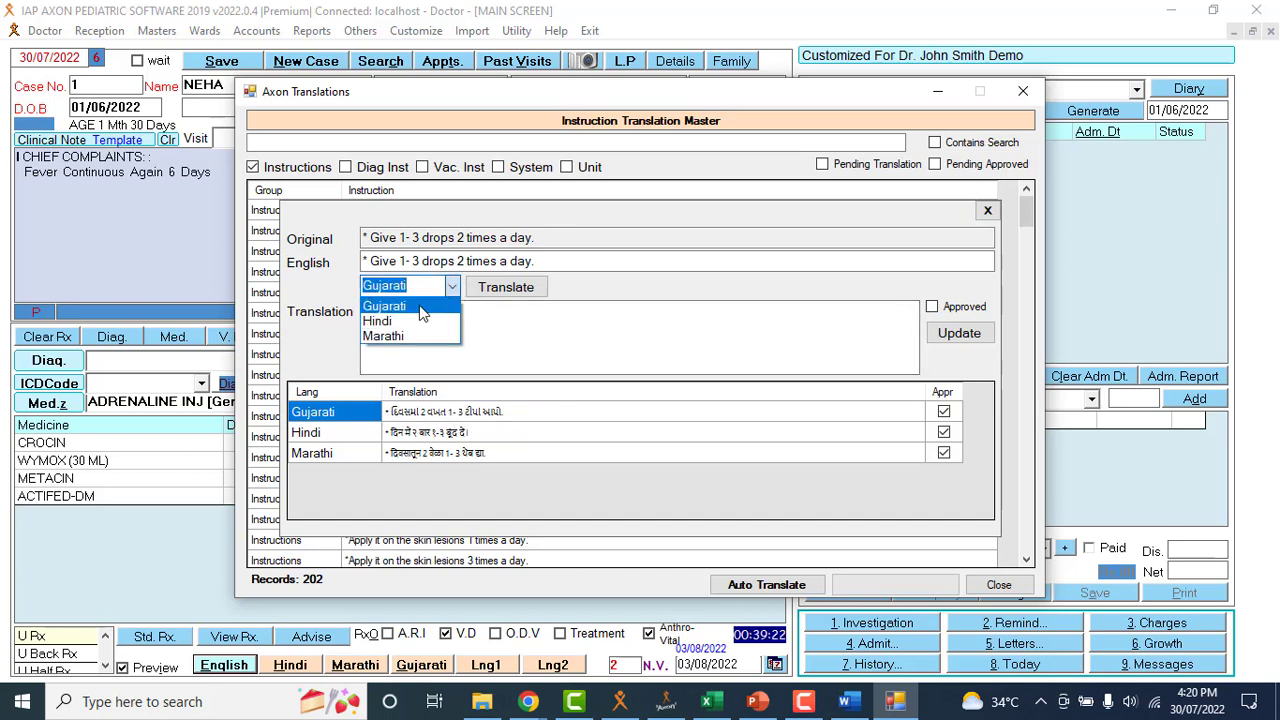
{"action": "left_click", "coordinate": [422, 310]}
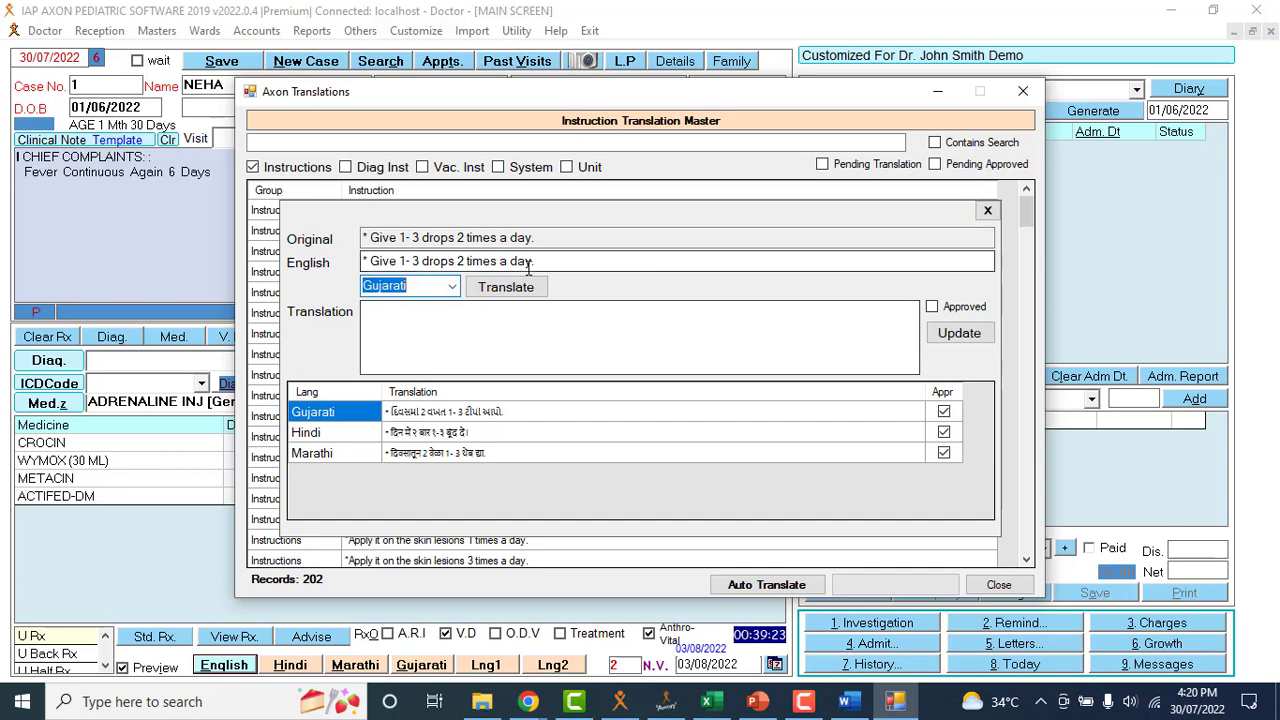
{"action": "left_click", "coordinate": [506, 288]}
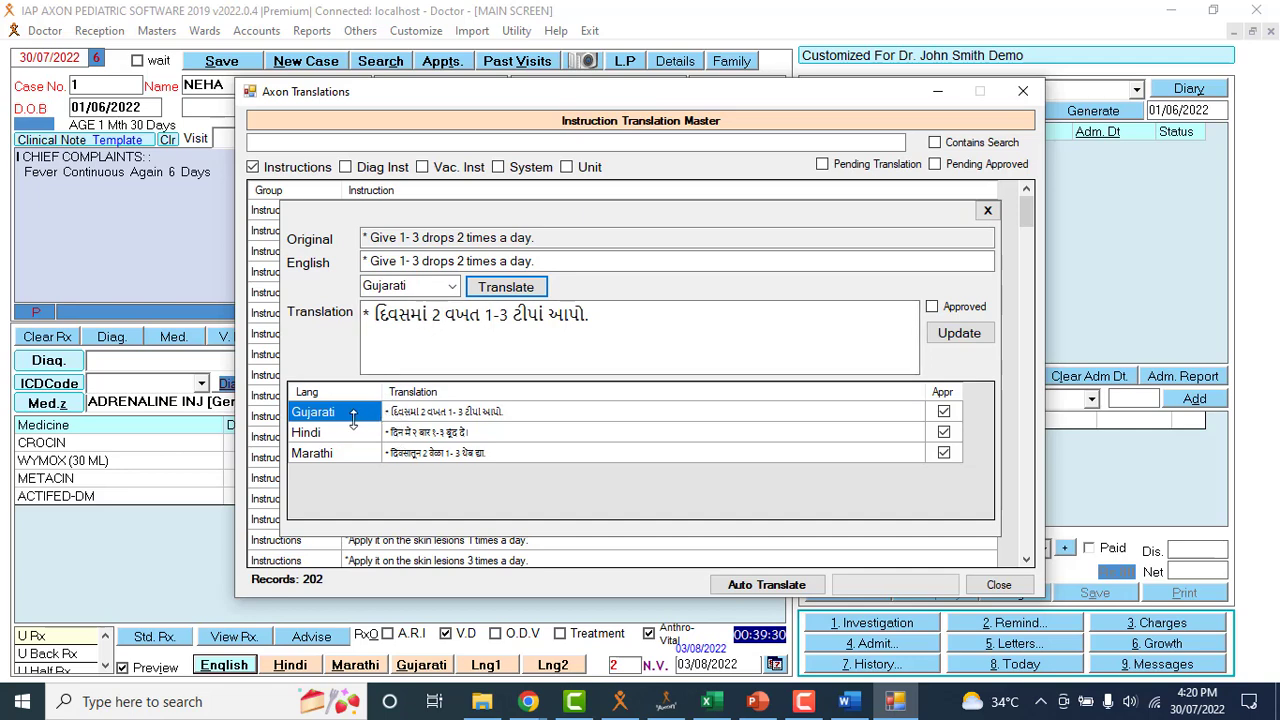
{"action": "left_click", "coordinate": [988, 212]}
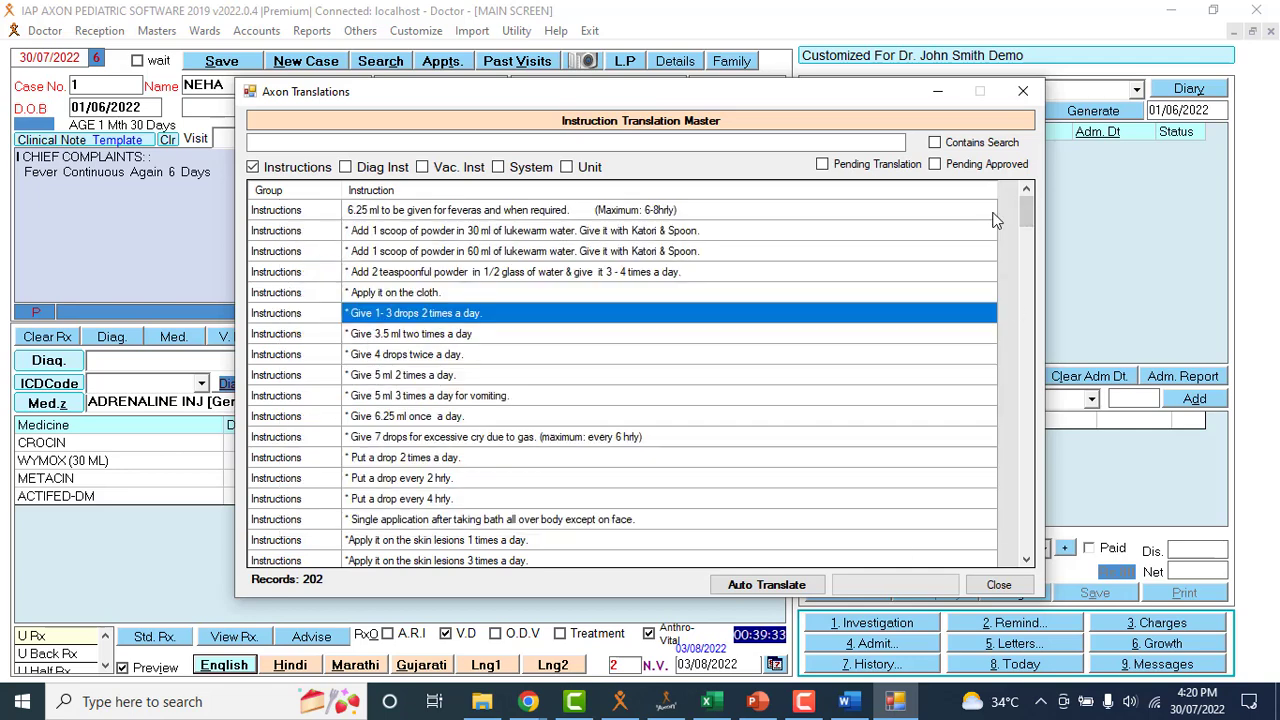
Examine the stored translations of the instructions about 7 drops for excessive cry and single application after bath.
{"action": "double_click", "coordinate": [755, 441]}
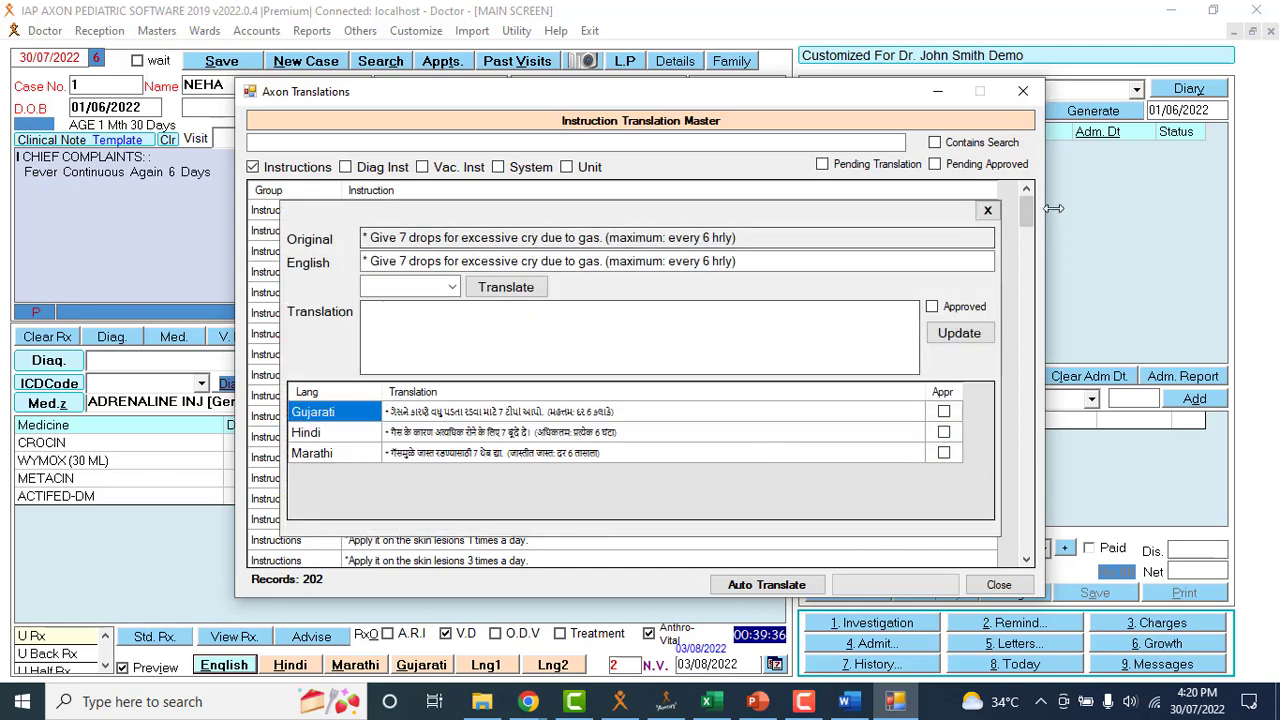
{"action": "left_click", "coordinate": [989, 209]}
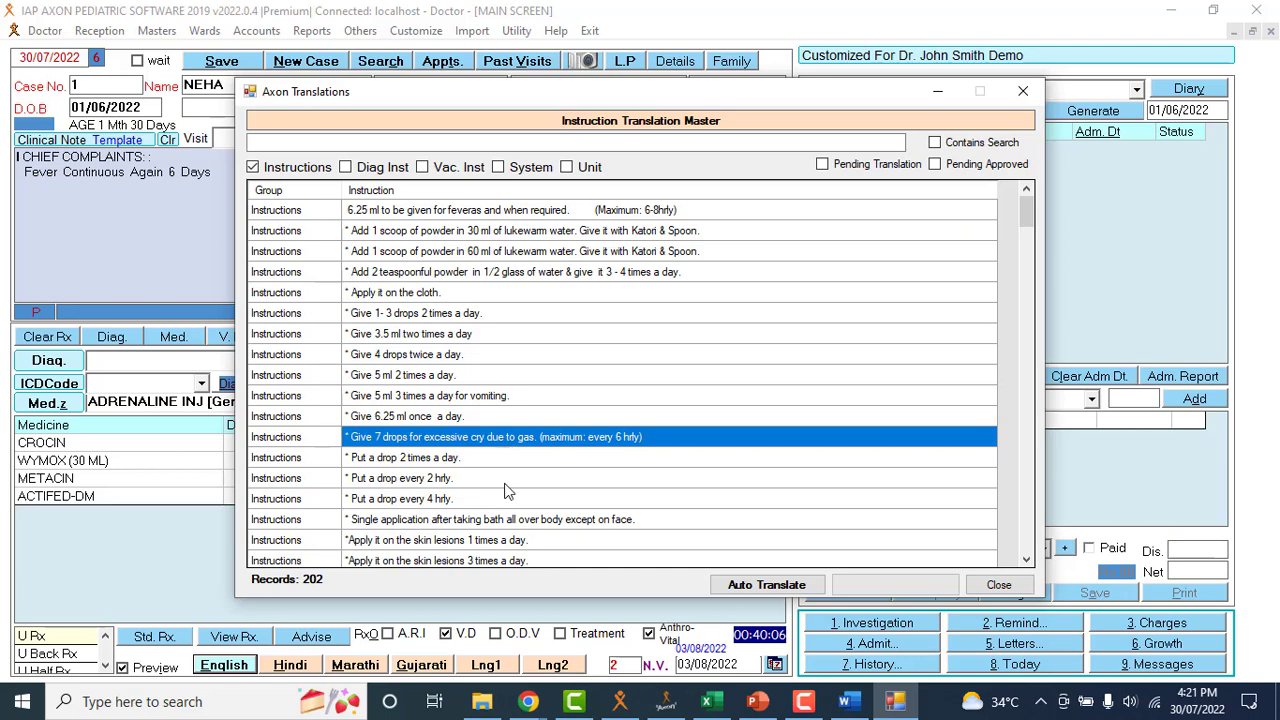
{"action": "double_click", "coordinate": [504, 526]}
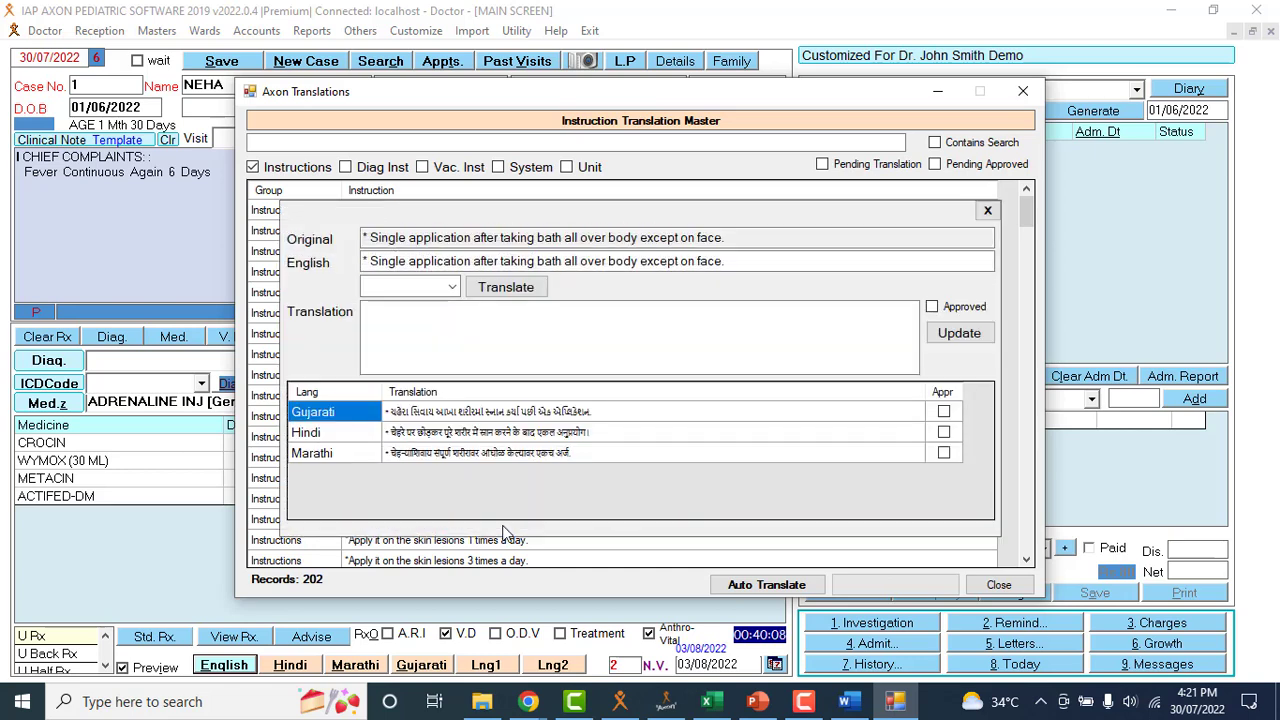
{"action": "left_click", "coordinate": [986, 212]}
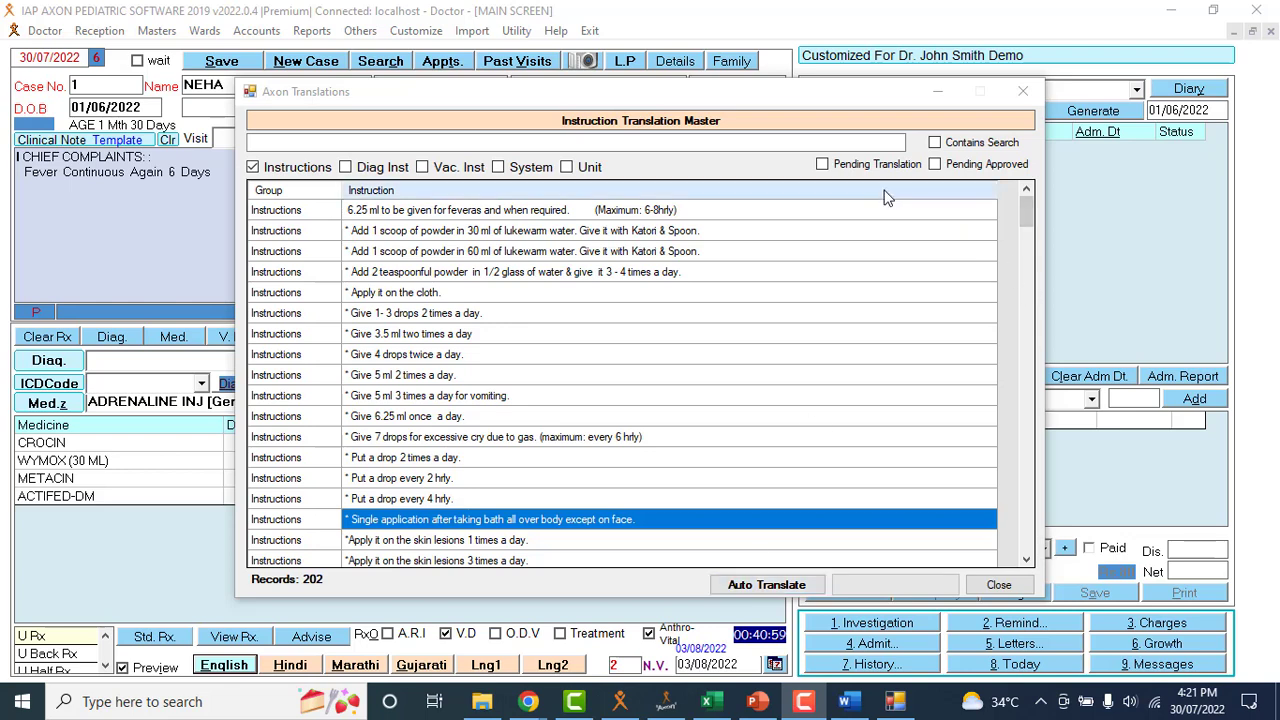
Filter the instruction list to pending translations, review it, and restore the full list.
{"action": "left_click", "coordinate": [853, 164]}
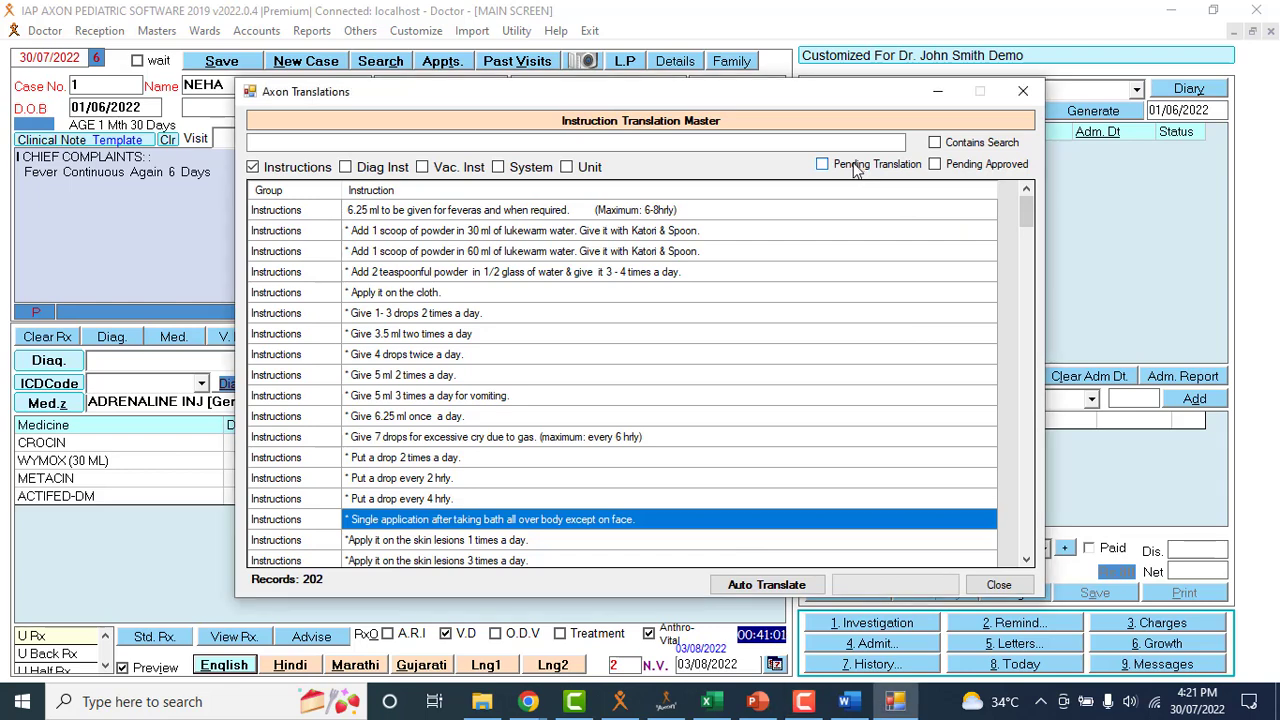
{"action": "left_click", "coordinate": [853, 164]}
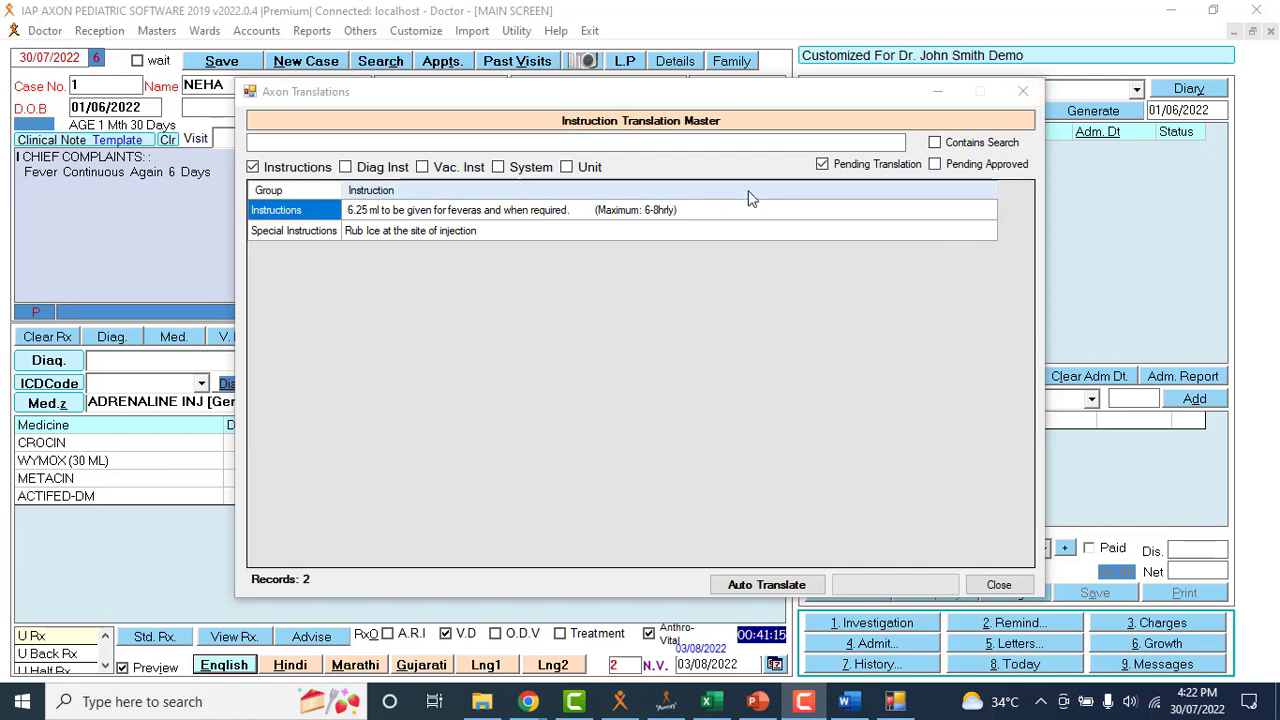
{"action": "left_click", "coordinate": [823, 166]}
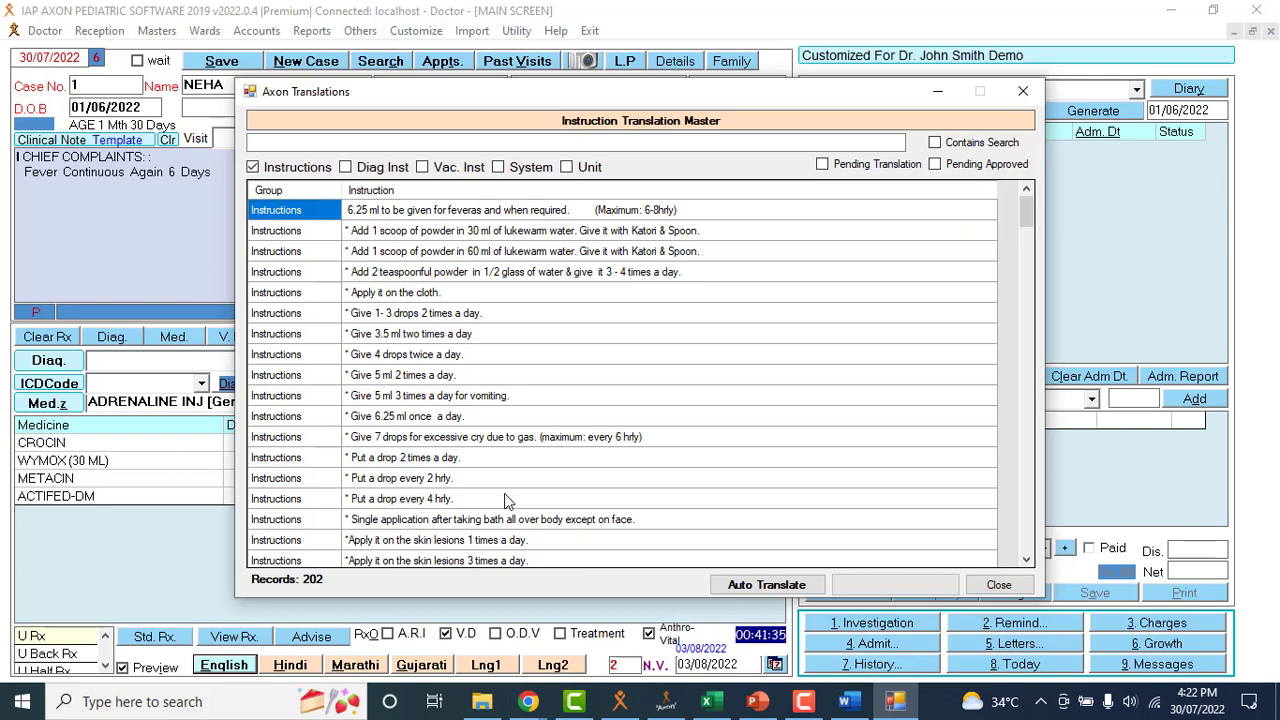
Approve the Hindi translation of "* Put a drop every 4 hrly." and close the Instruction Translation Master.
{"action": "double_click", "coordinate": [453, 498]}
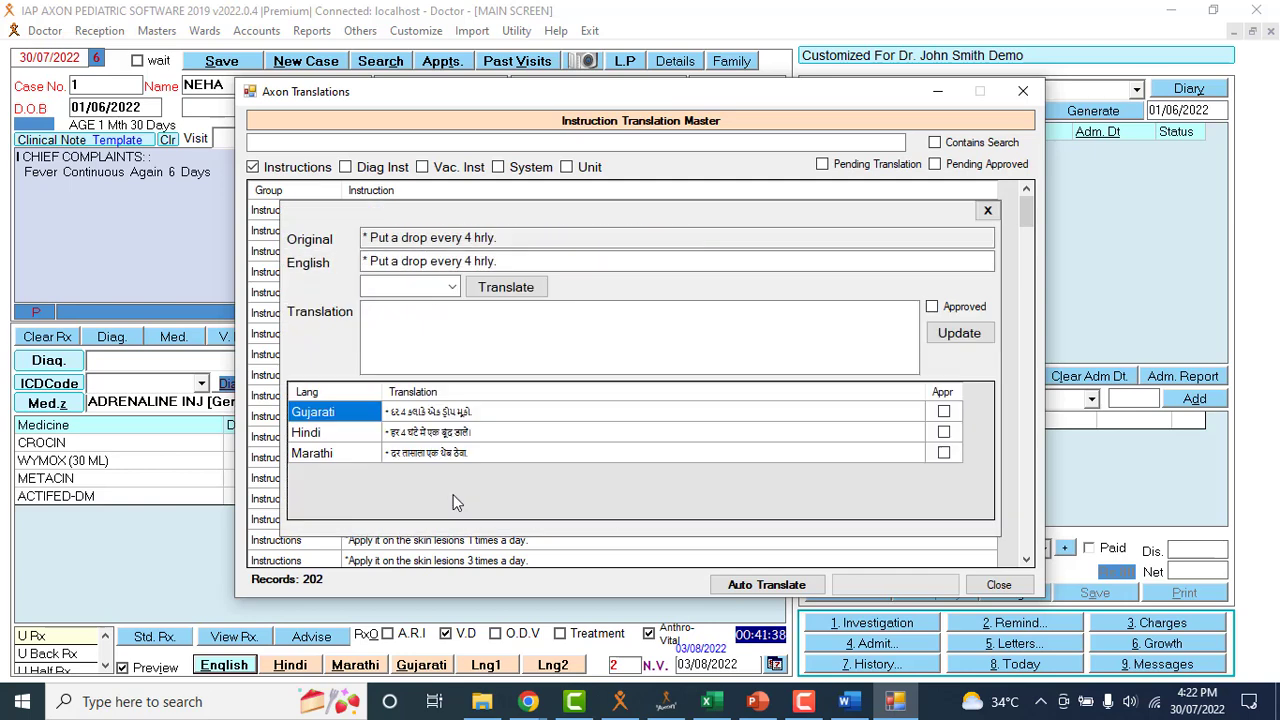
{"action": "left_click", "coordinate": [942, 412]}
{"action": "left_click", "coordinate": [942, 431]}
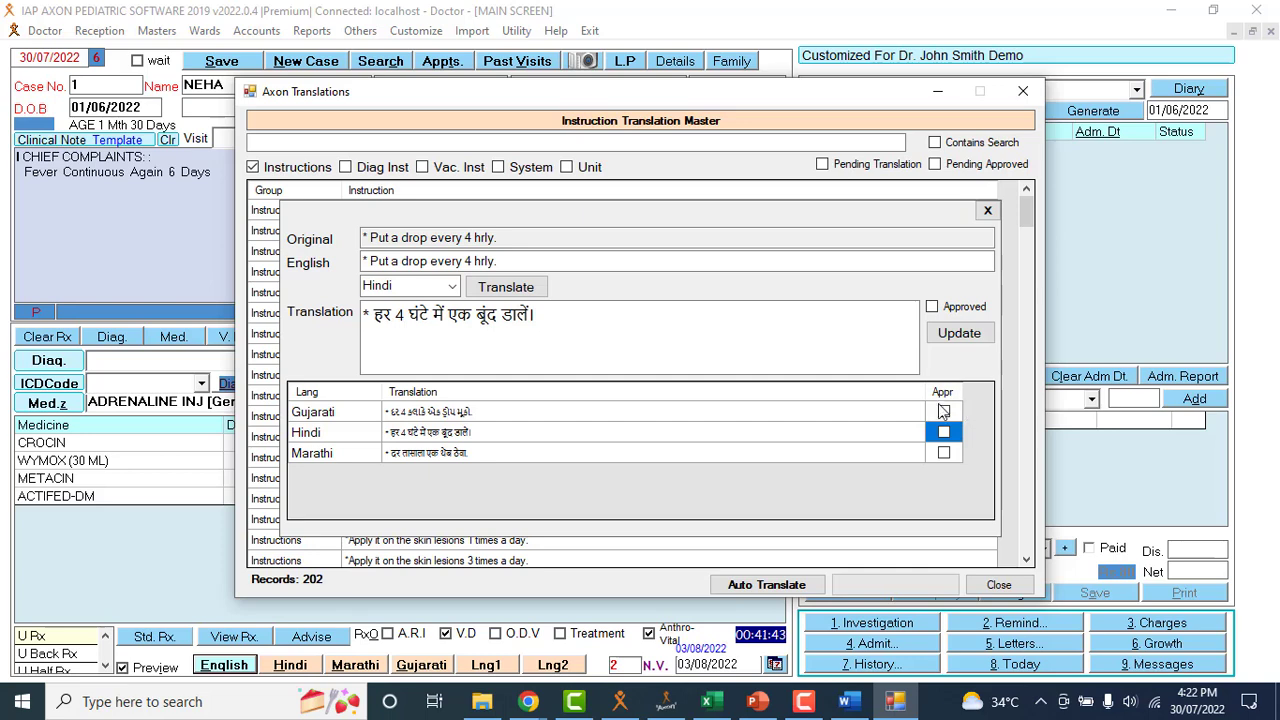
{"action": "left_click", "coordinate": [932, 306]}
{"action": "left_click", "coordinate": [955, 336]}
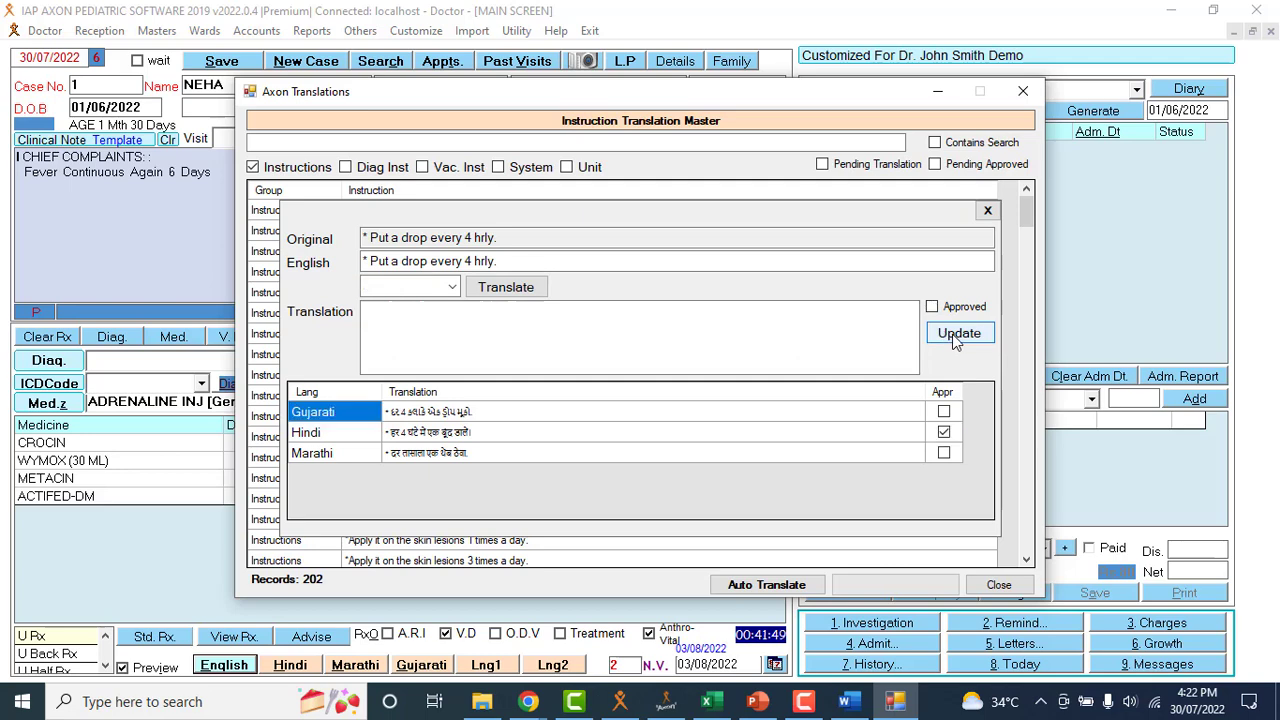
{"action": "left_click", "coordinate": [987, 211]}
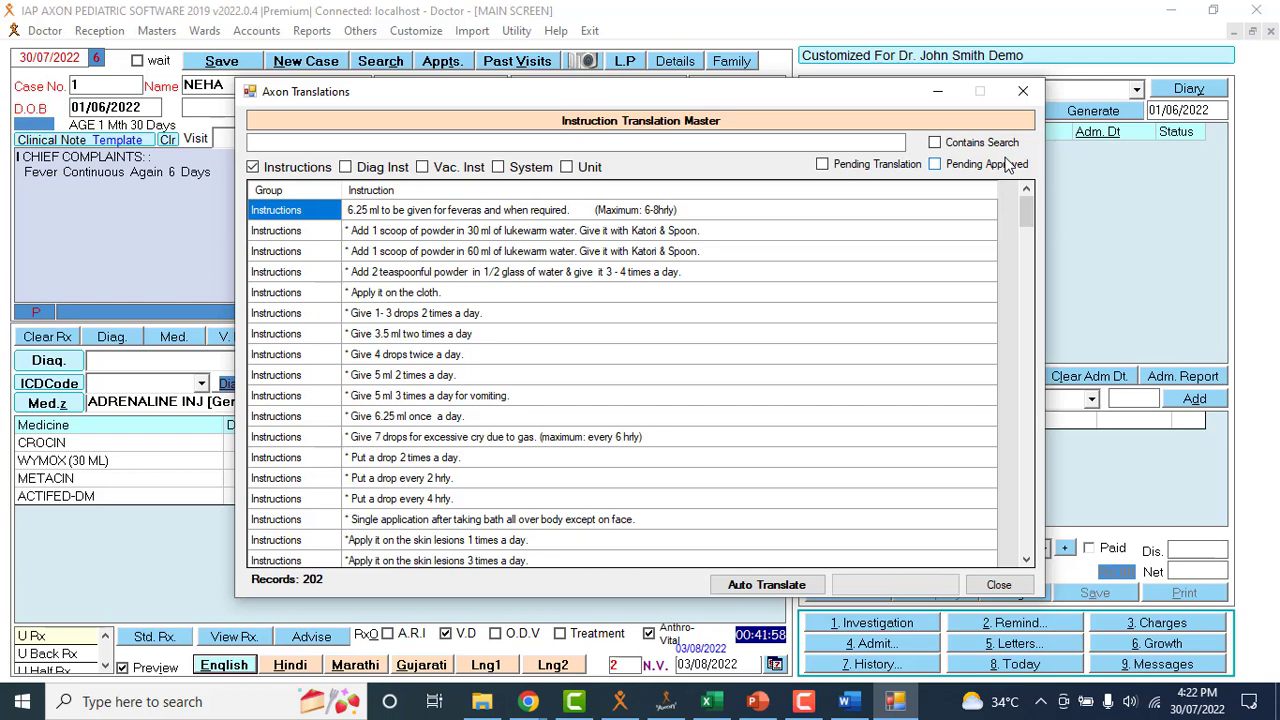
{"action": "left_click", "coordinate": [1022, 91]}
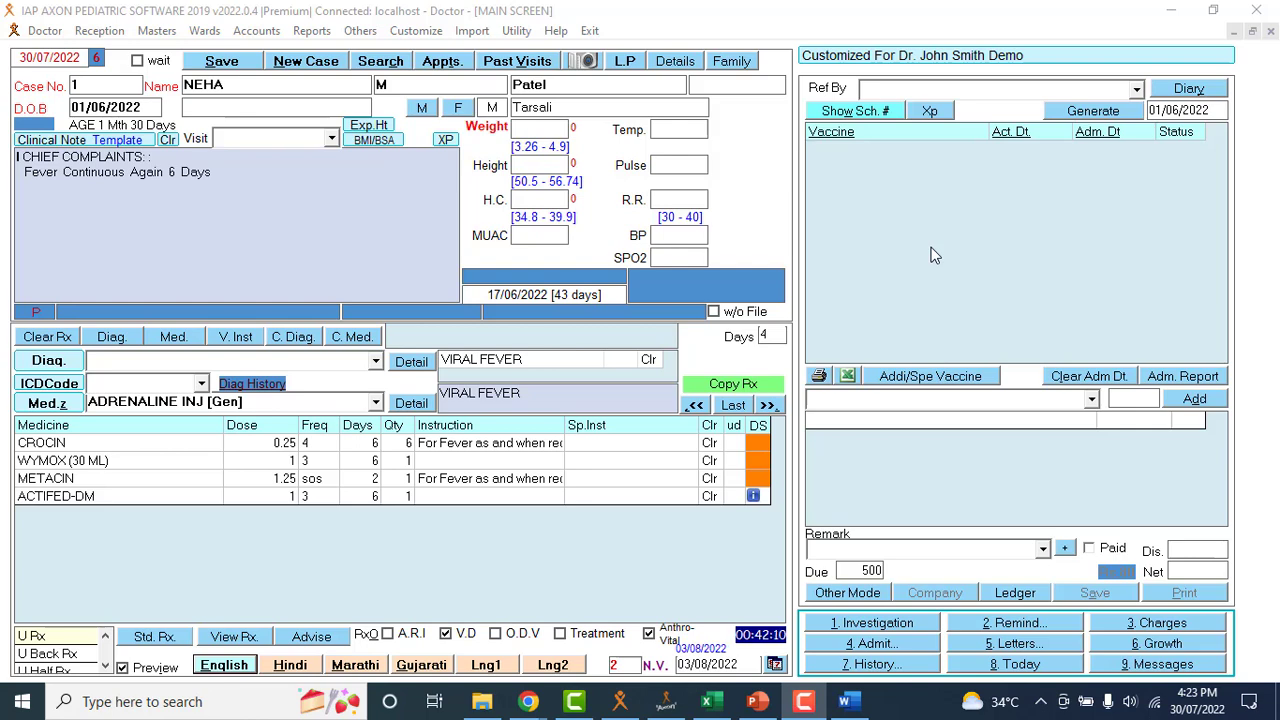
Choose the Normal Rx format, preview the prescription in English, and close the preview.
{"action": "left_click", "coordinate": [105, 637]}
{"action": "left_click", "coordinate": [105, 637]}
{"action": "left_click", "coordinate": [105, 637]}
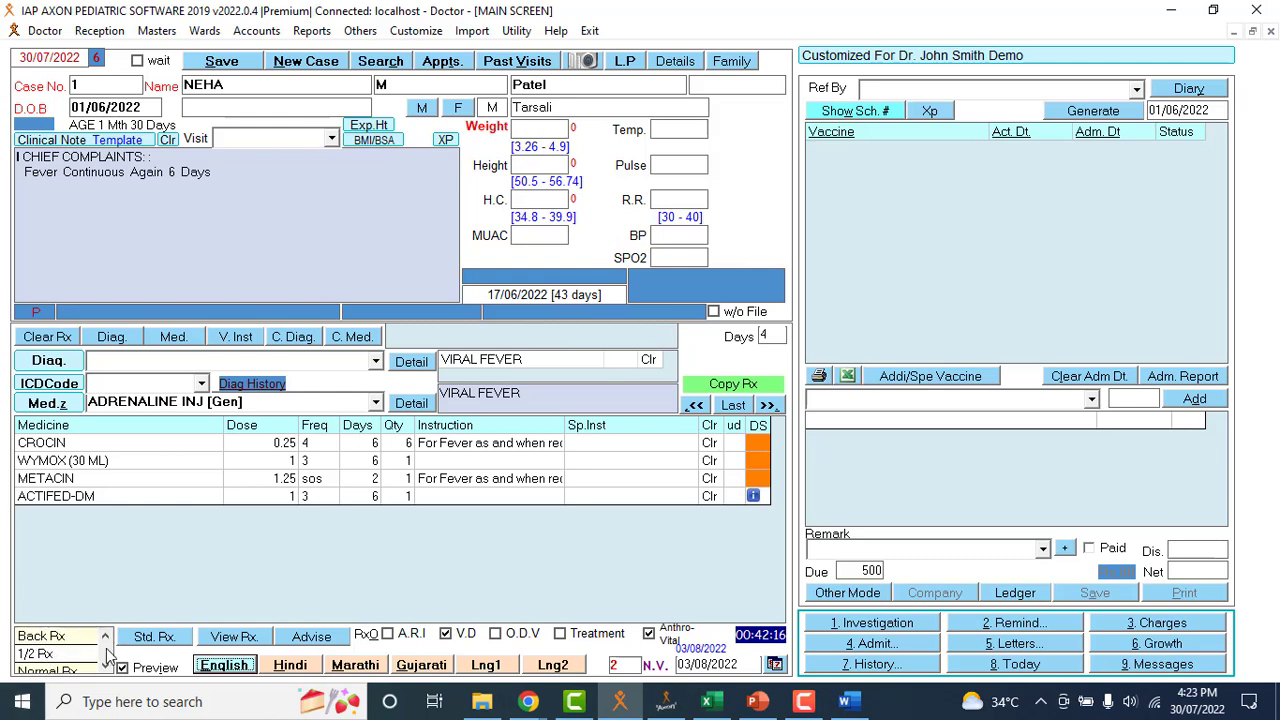
{"action": "left_click", "coordinate": [105, 665]}
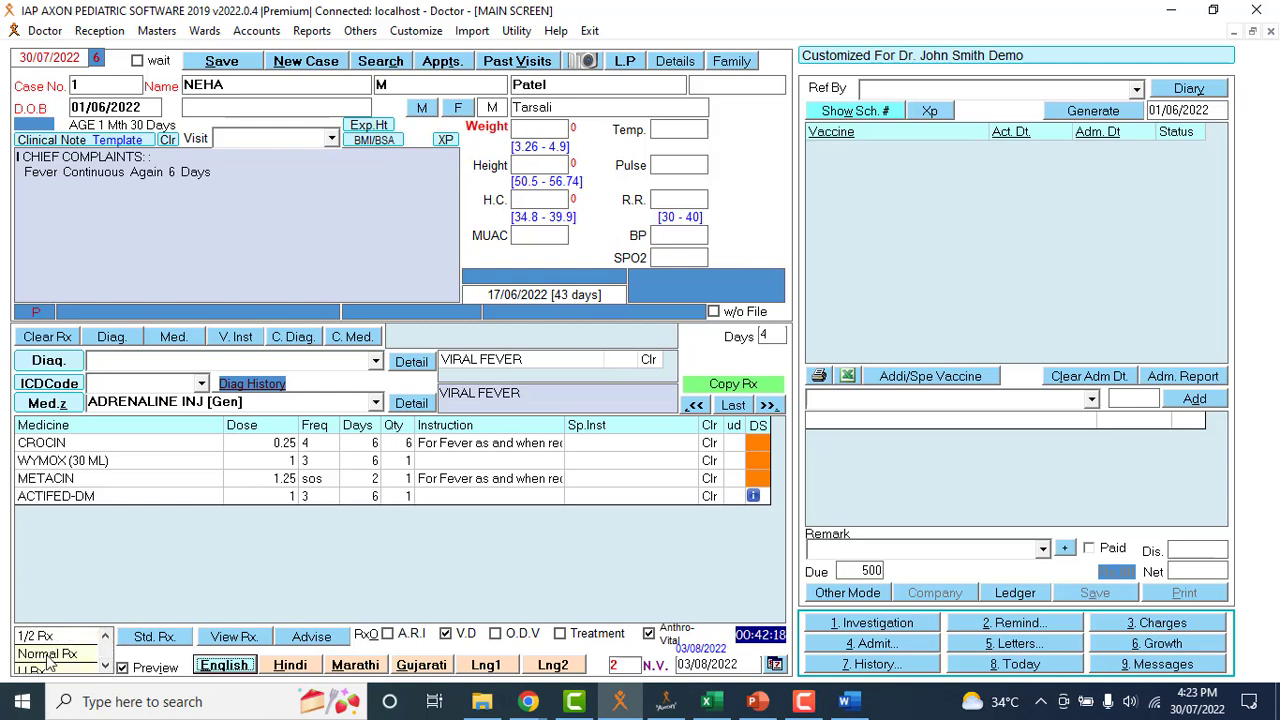
{"action": "left_click", "coordinate": [72, 653]}
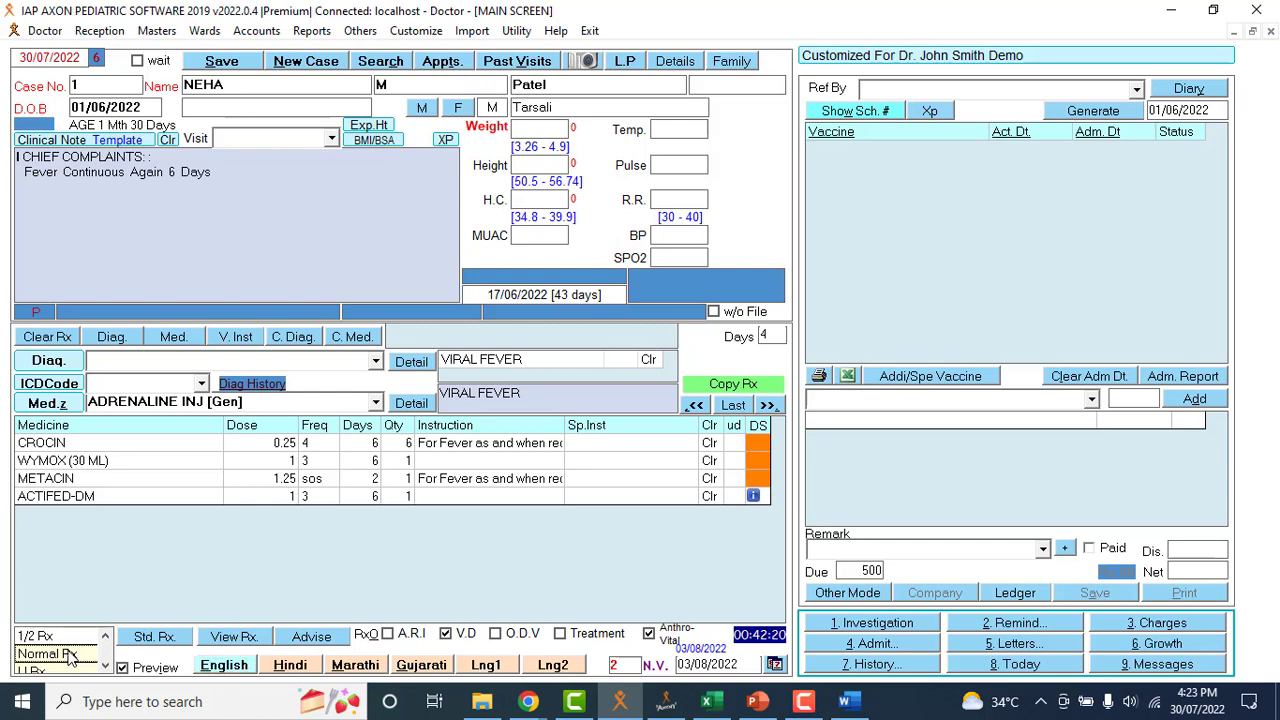
{"action": "left_click", "coordinate": [212, 668]}
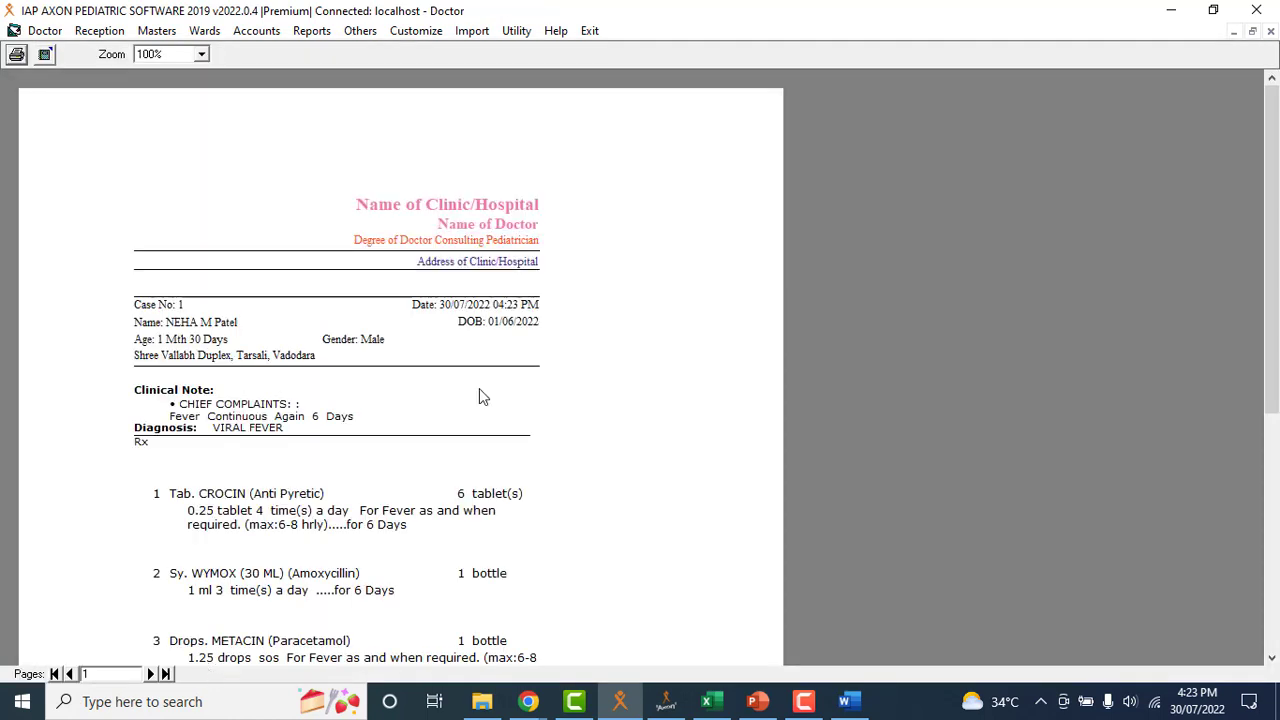
{"action": "left_click", "coordinate": [1271, 33]}
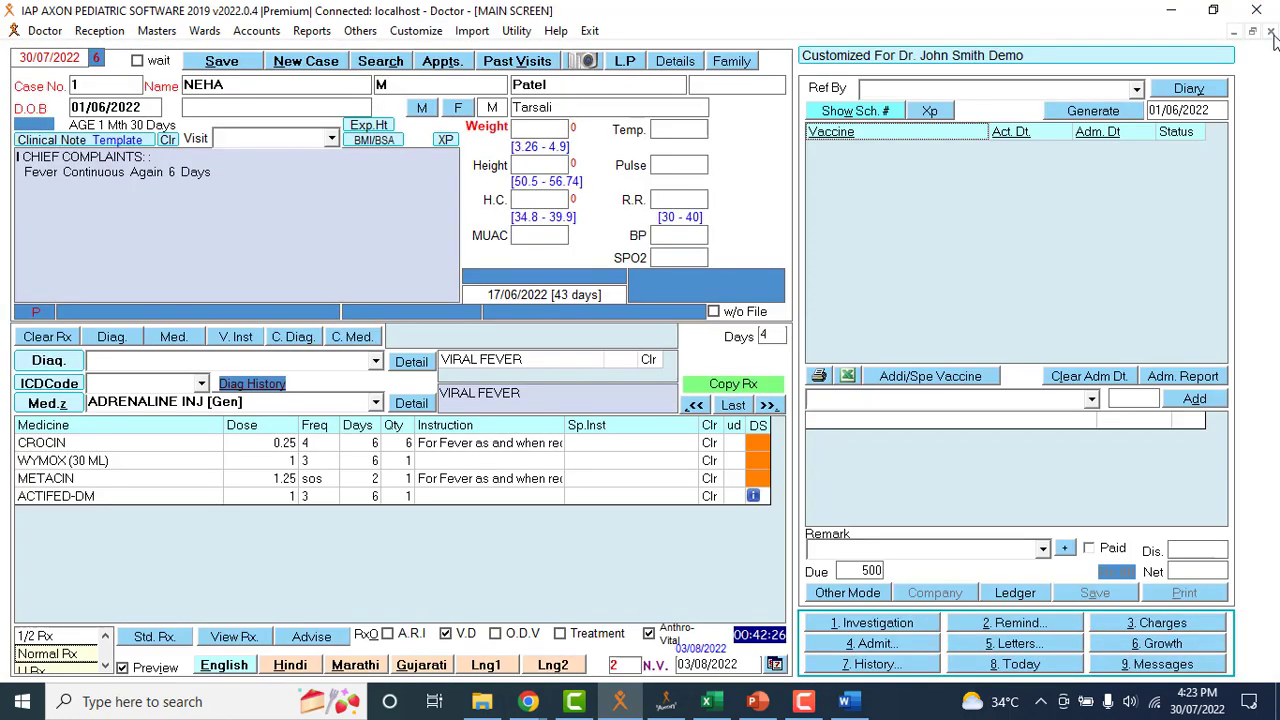
Choose the U Rx format, preview the prescription in English, and minimize the preview document.
{"action": "left_click", "coordinate": [105, 664]}
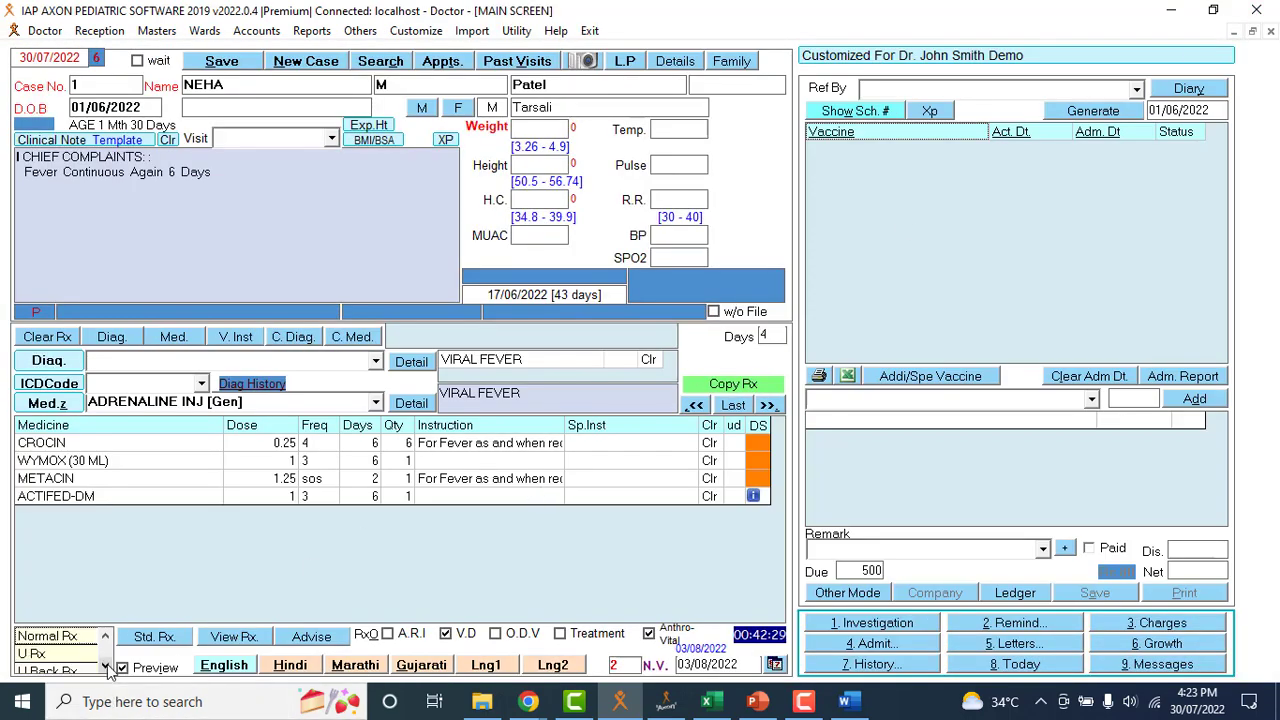
{"action": "left_click", "coordinate": [36, 654]}
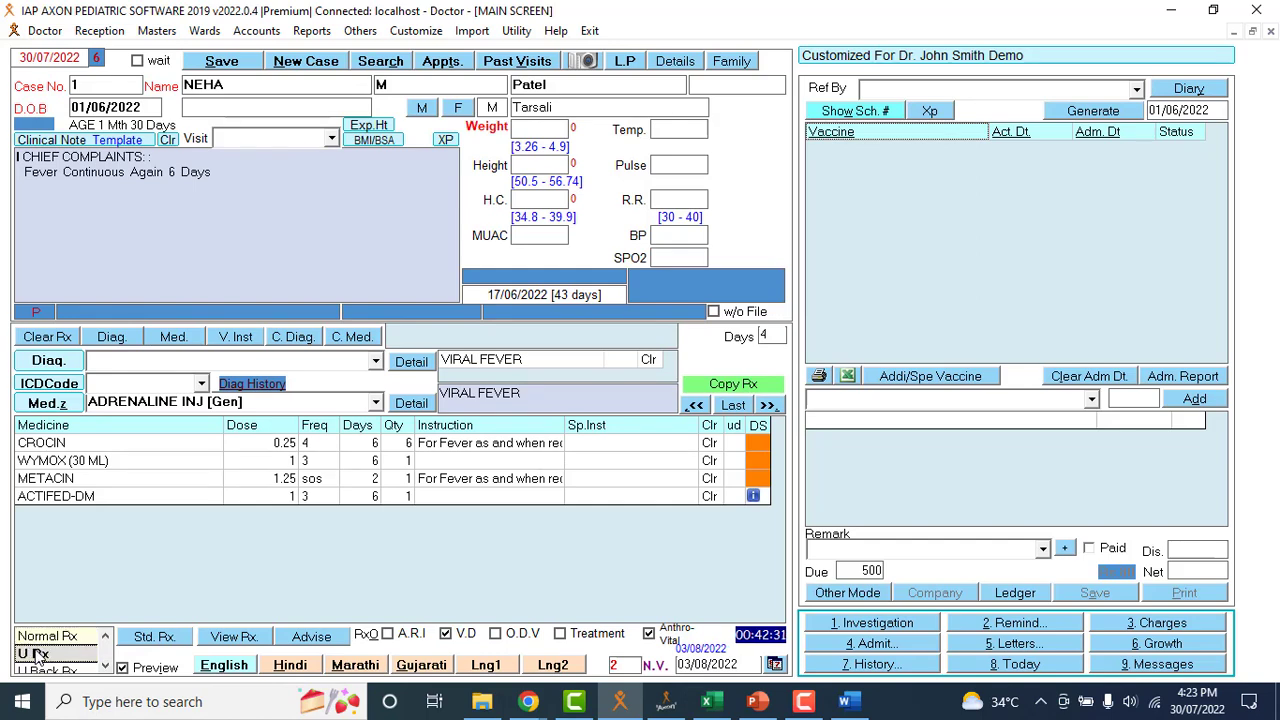
{"action": "left_click", "coordinate": [233, 670]}
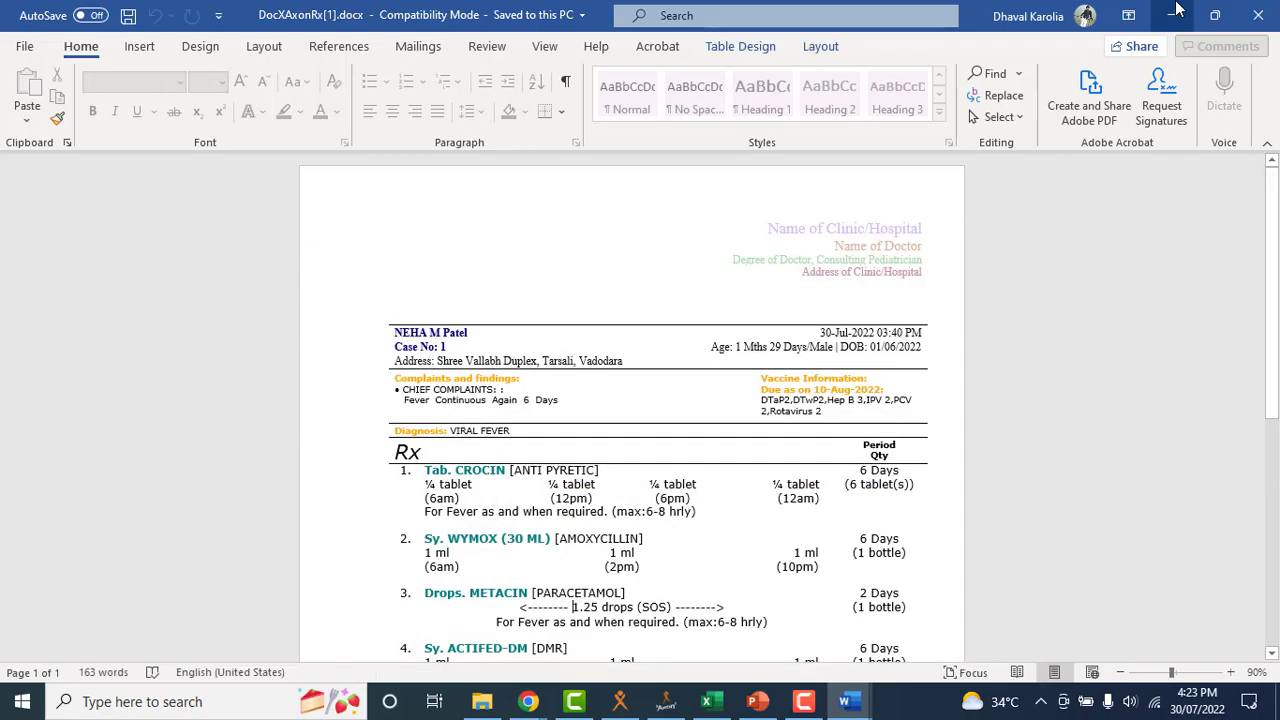
{"action": "left_click", "coordinate": [1173, 12]}
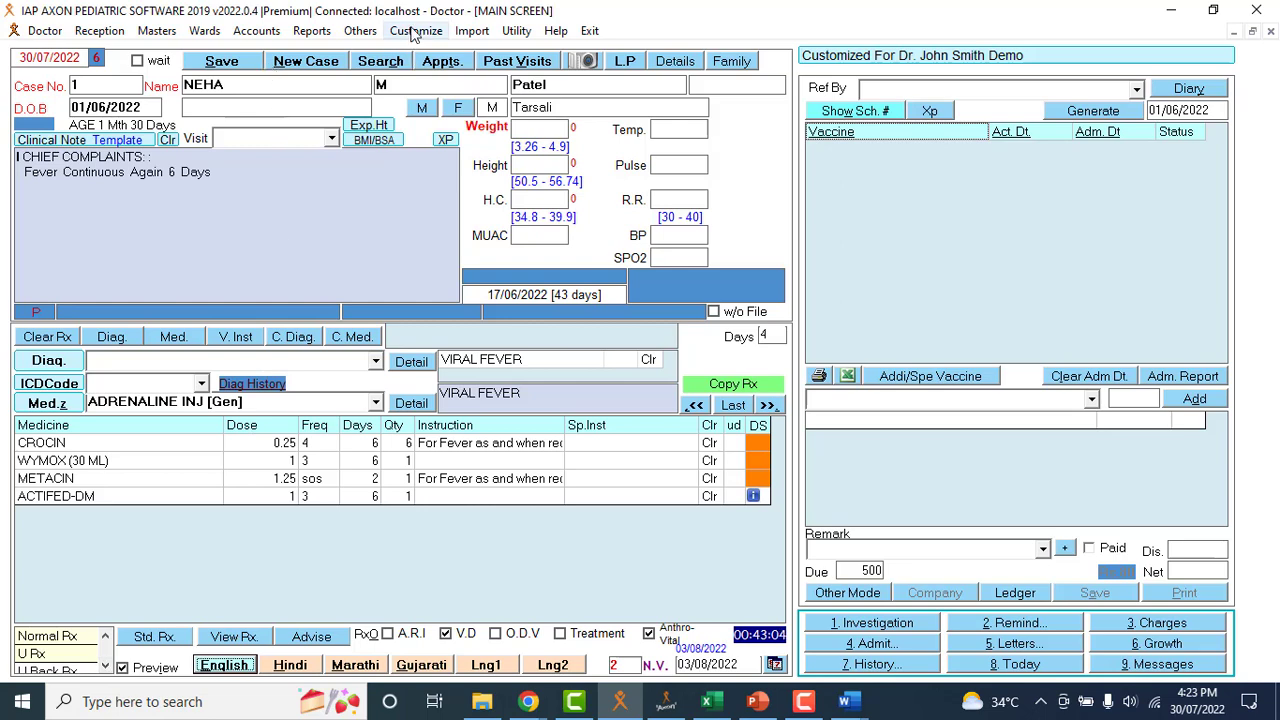
Set "V2 (Unicode) Prescription Enabled" to Yes in the Application Configuration, save it, and close the configuration.
{"action": "left_click", "coordinate": [414, 32]}
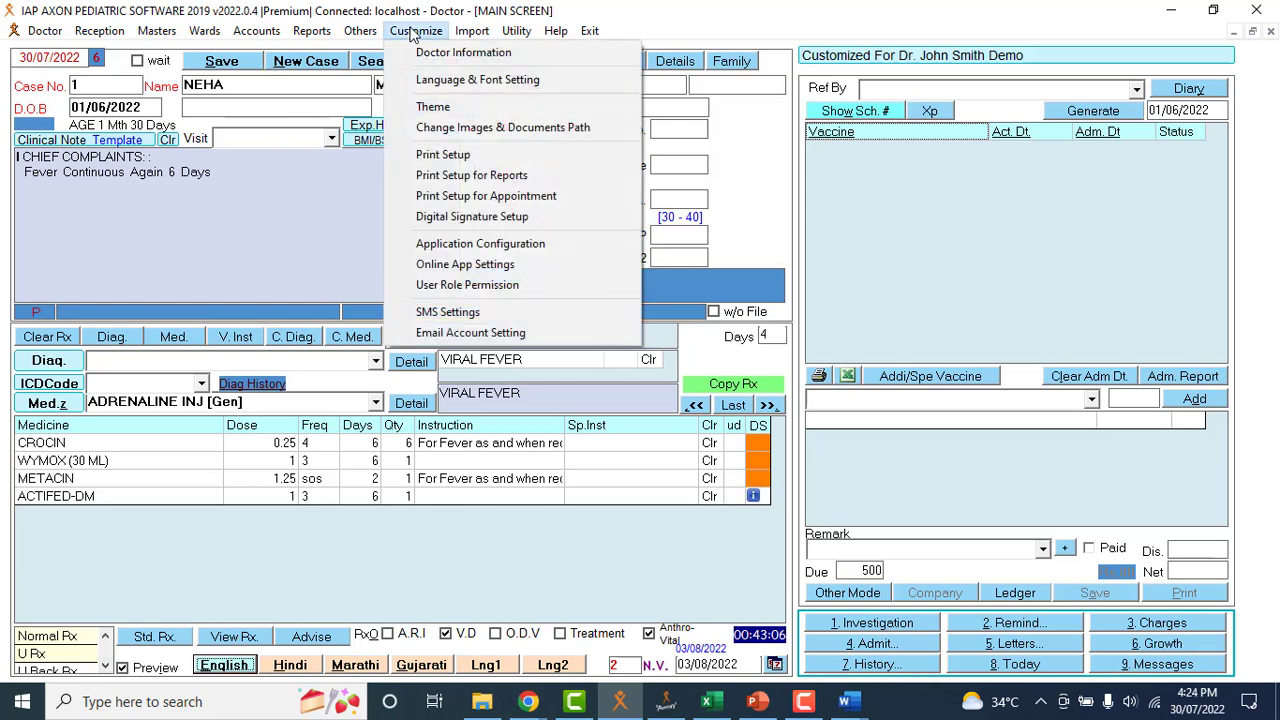
{"action": "left_click", "coordinate": [463, 246]}
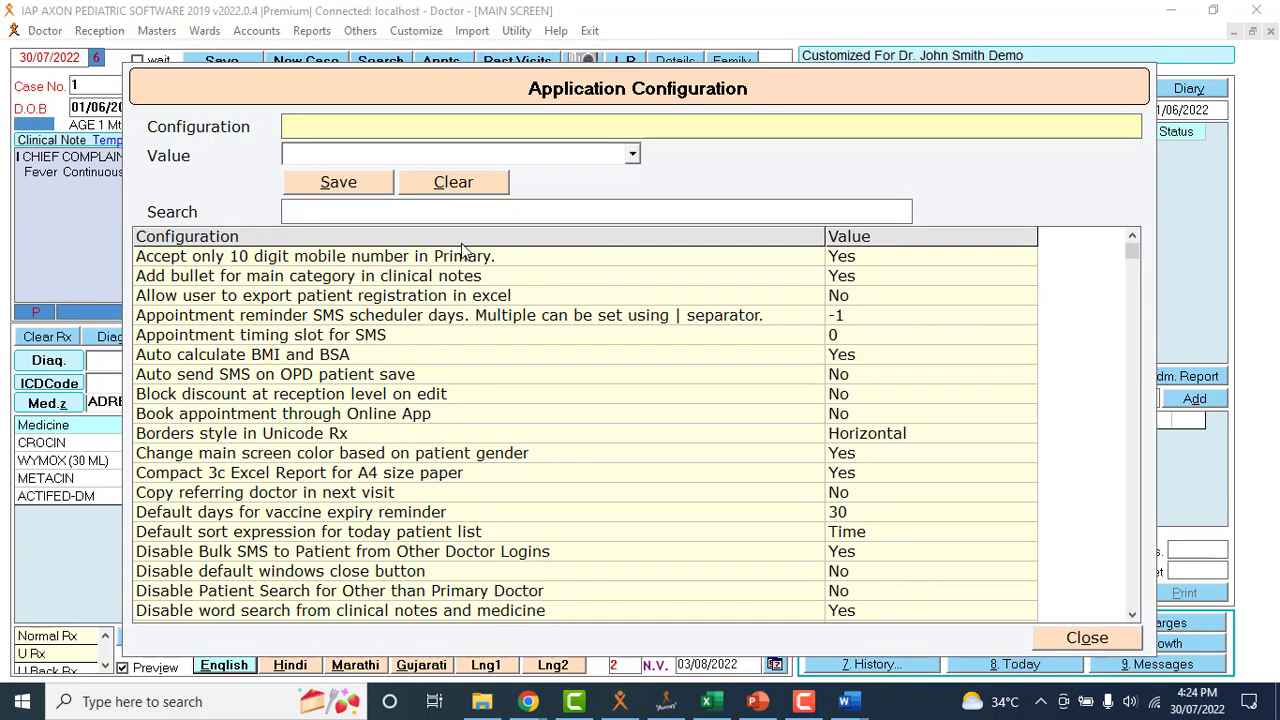
{"action": "type", "text": "uni"}
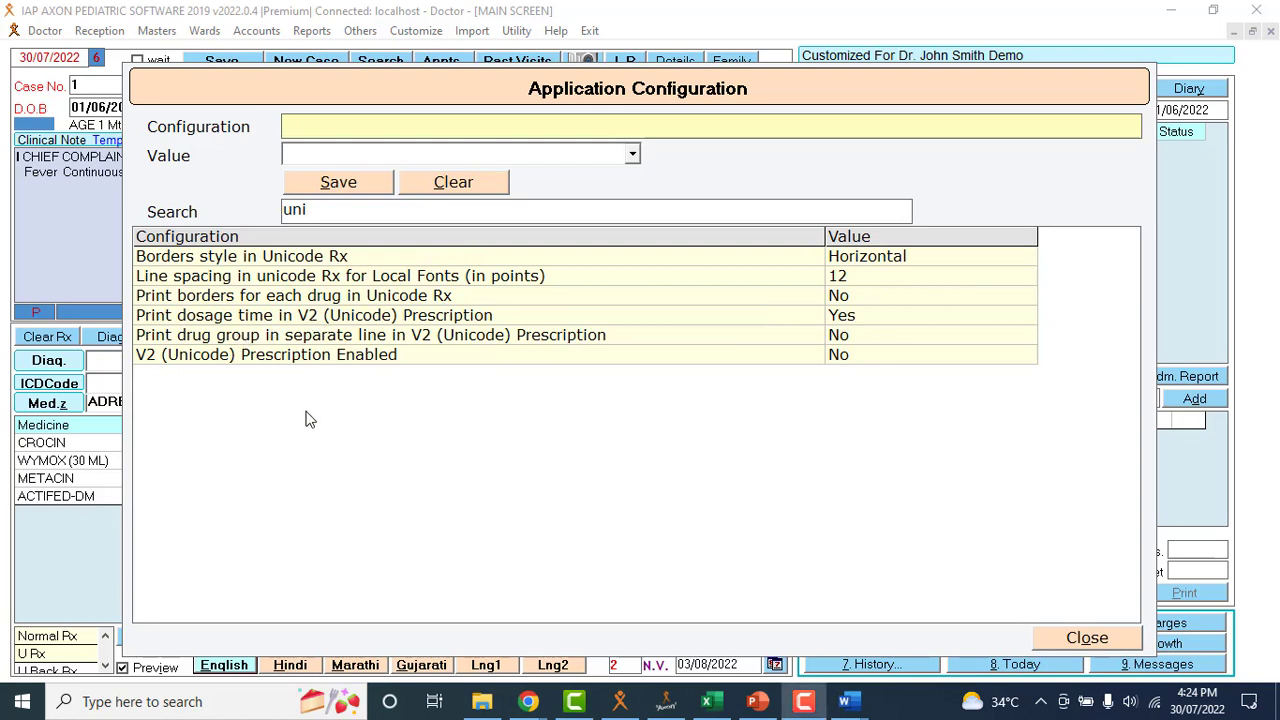
{"action": "left_click", "coordinate": [240, 362]}
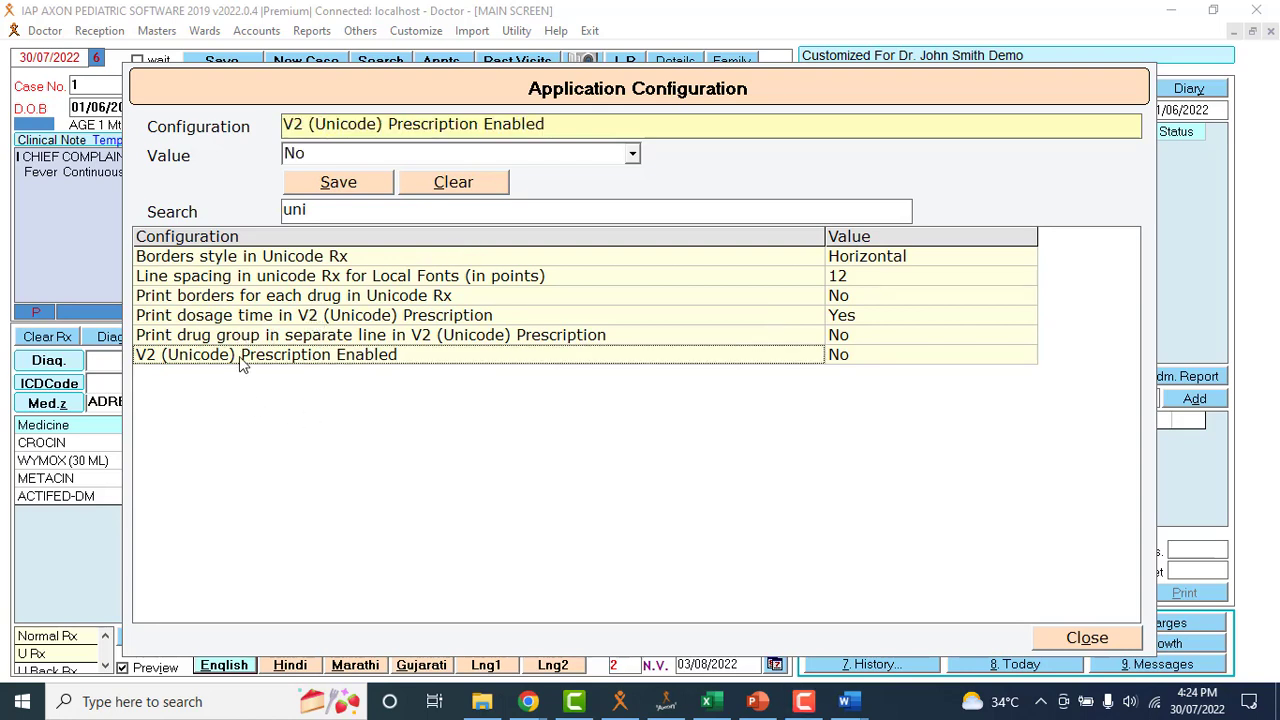
{"action": "left_click", "coordinate": [632, 154]}
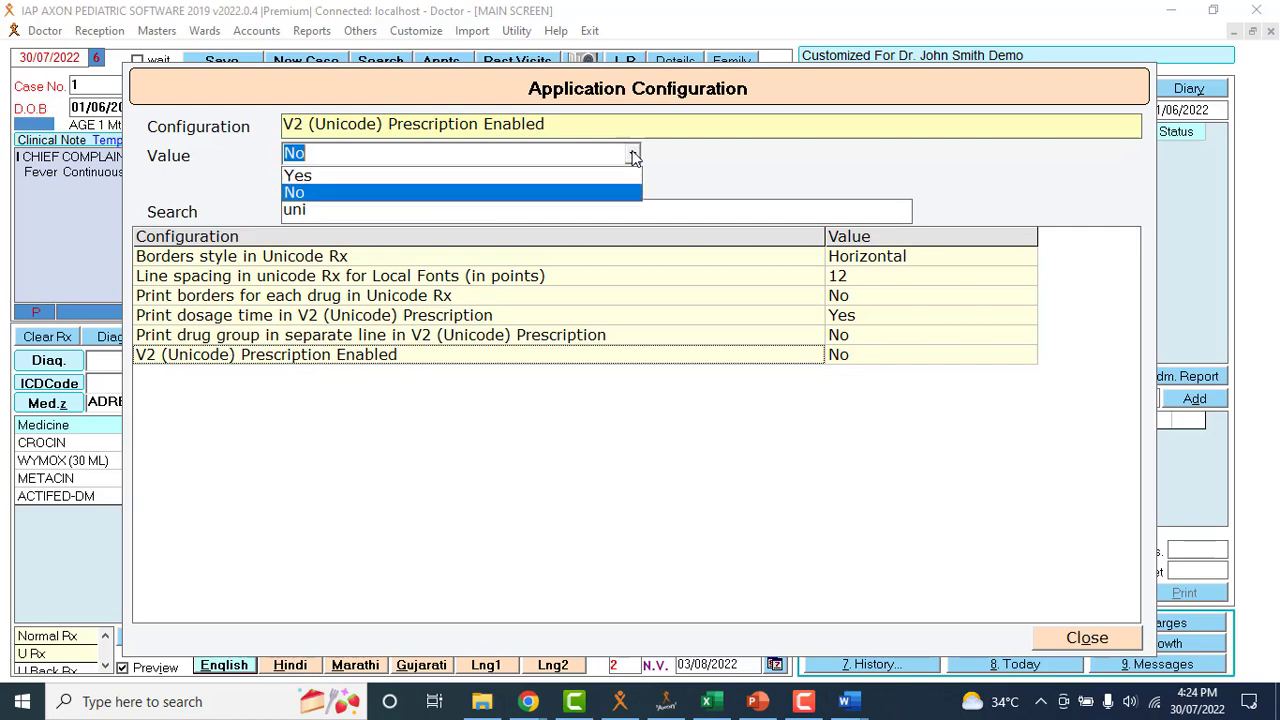
{"action": "left_click", "coordinate": [420, 180]}
{"action": "left_click", "coordinate": [356, 183]}
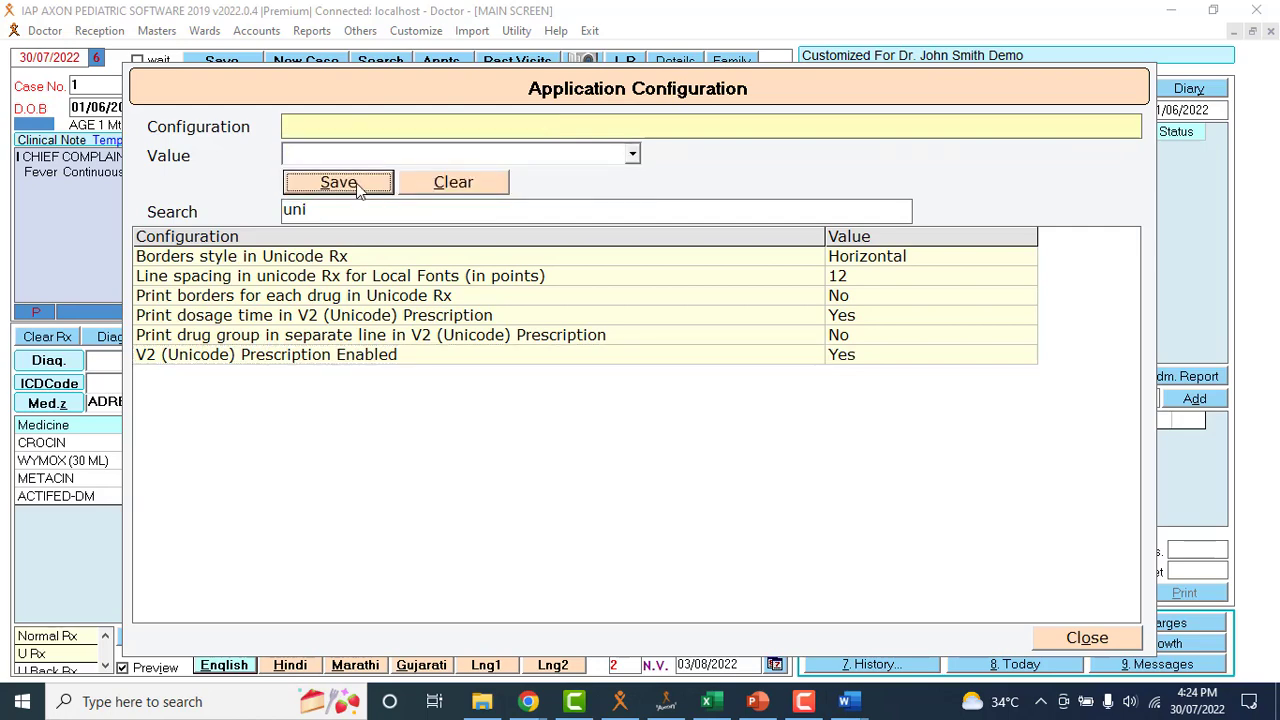
{"action": "left_click", "coordinate": [1069, 641]}
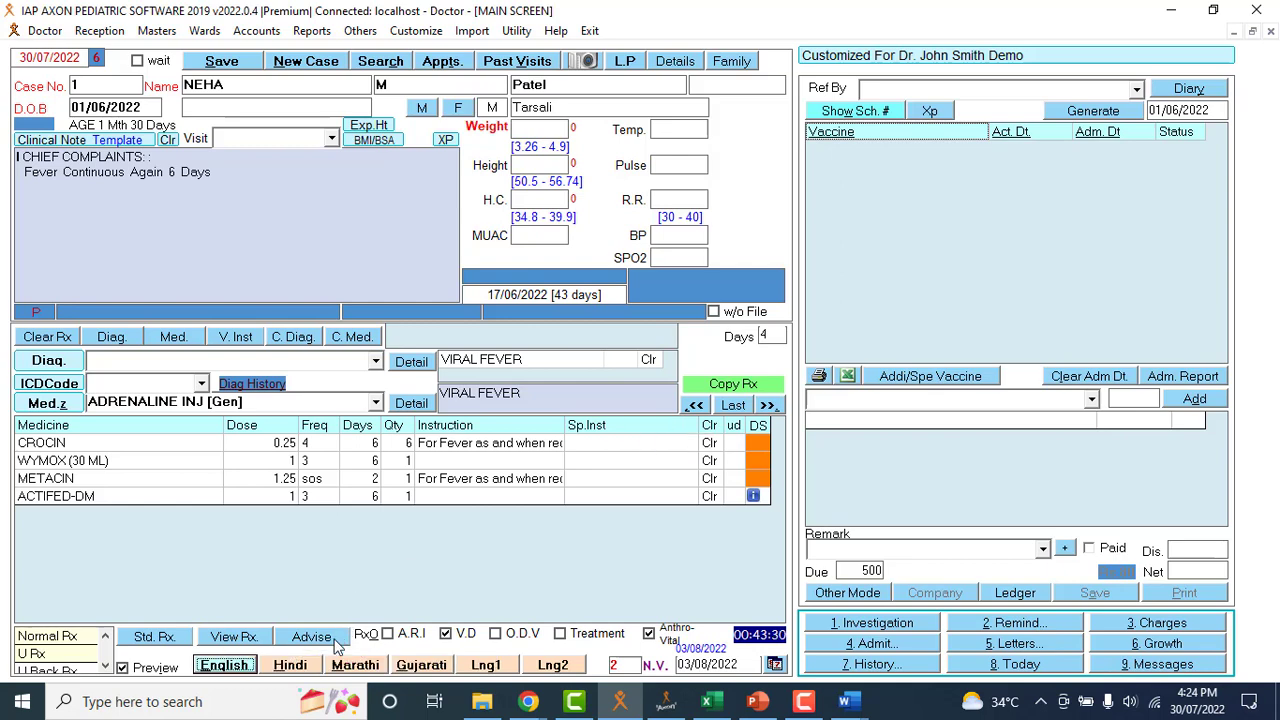
Preview the U Rx prescription in Marathi, close it, and minimize the remaining English preview.
{"action": "left_click", "coordinate": [368, 666]}
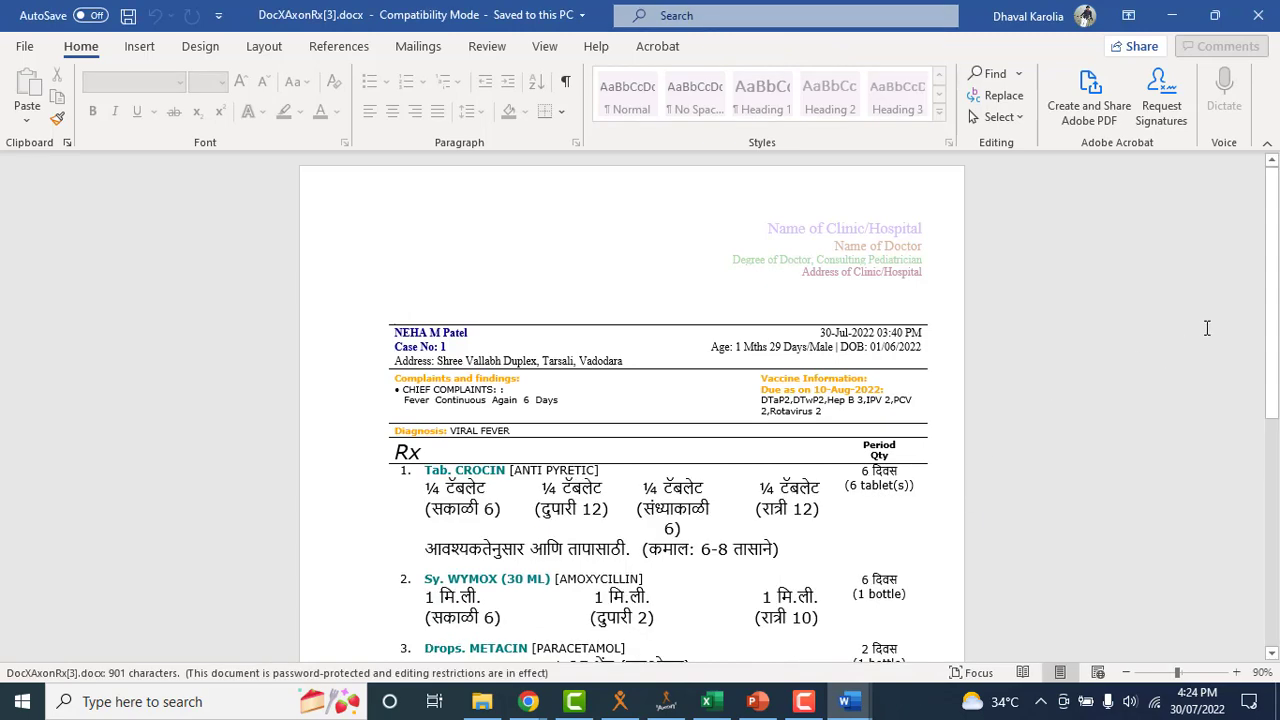
{"action": "mouse_move", "coordinate": [1273, 289]}
{"action": "left_mouse_down"}
{"action": "mouse_move", "coordinate": [1277, 508]}
{"action": "mouse_move", "coordinate": [1277, 280]}
{"action": "left_mouse_up"}
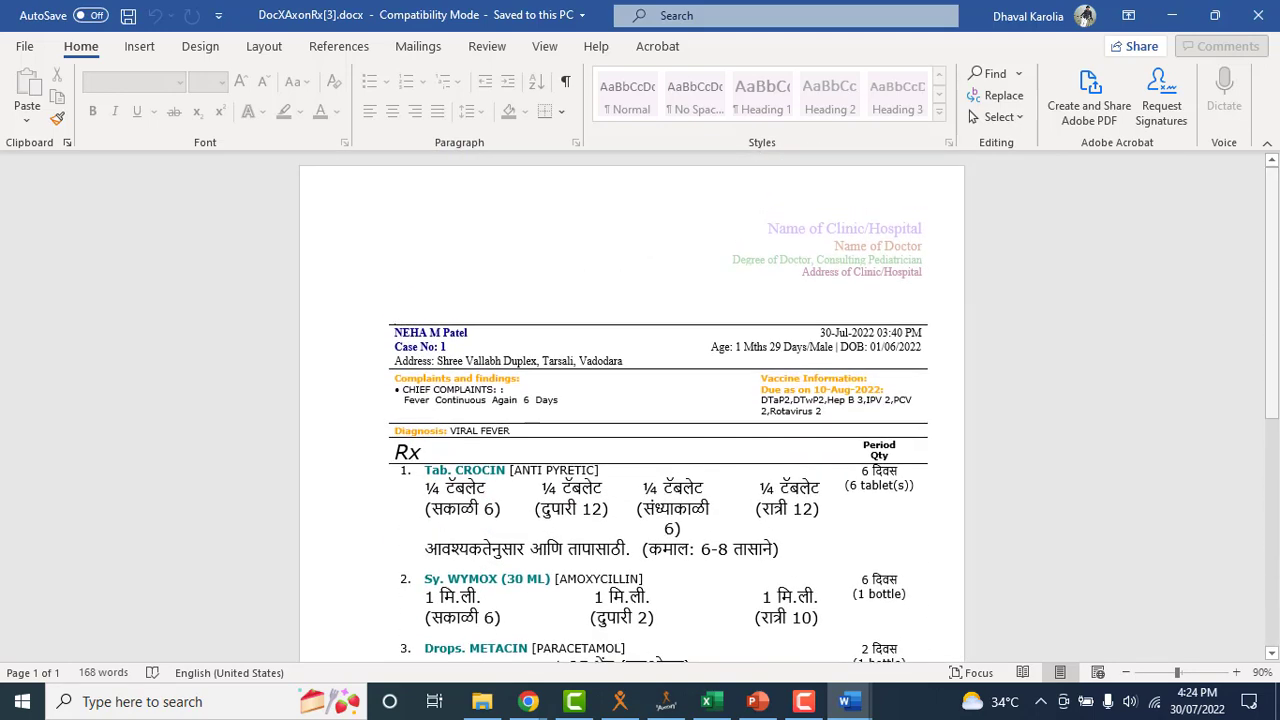
{"action": "left_click", "coordinate": [1274, 8]}
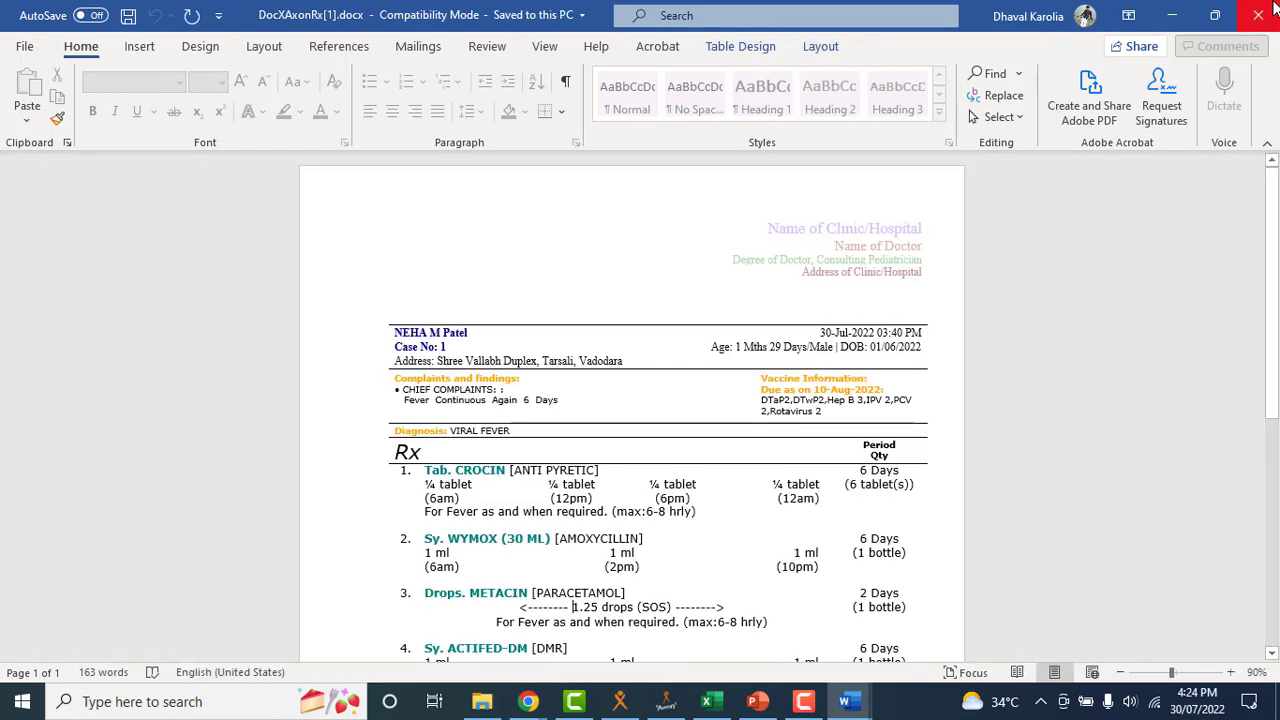
{"action": "left_click", "coordinate": [1172, 15]}
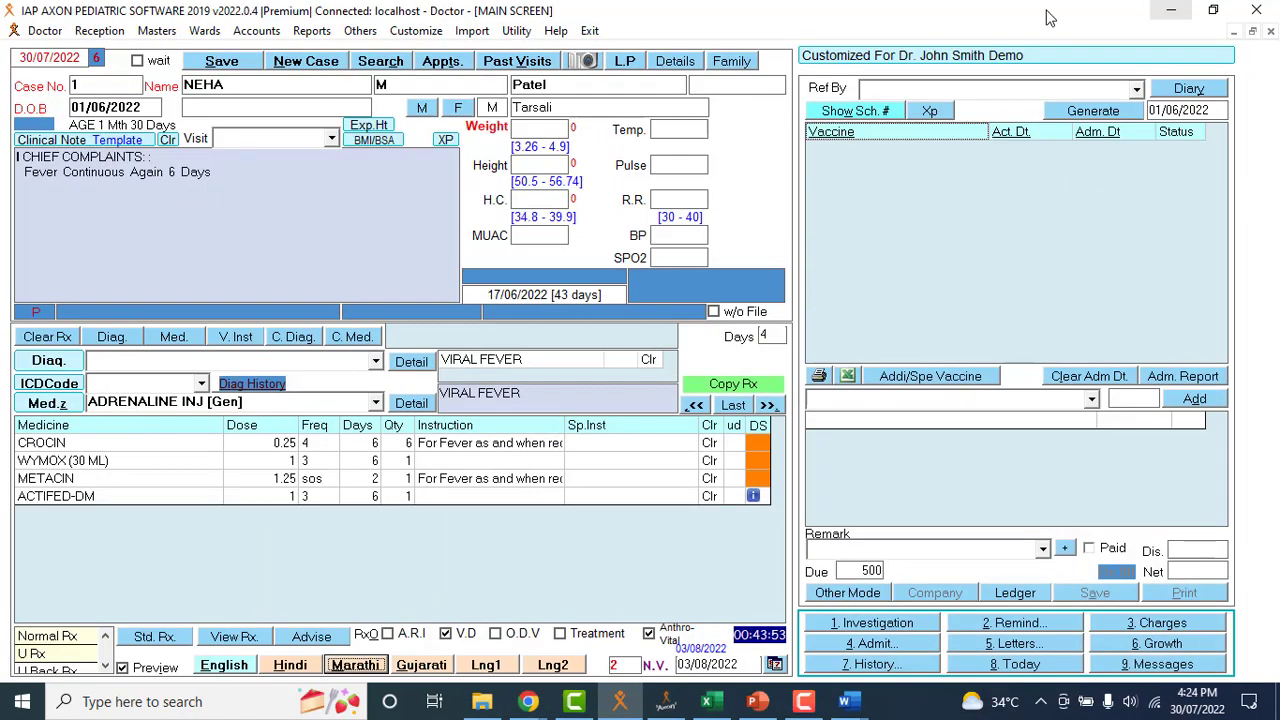
Select Tamil as Language-1 in the Language & Font Setting and close the settings without saving.
{"action": "left_click", "coordinate": [416, 32]}
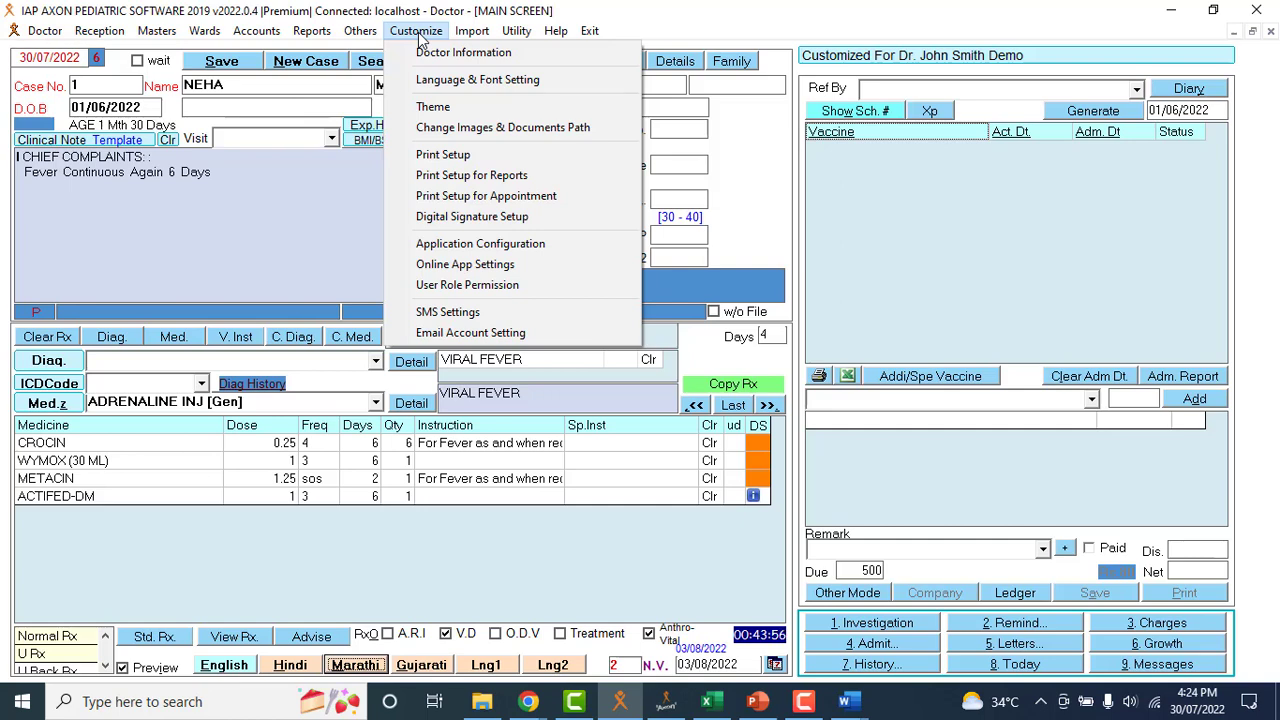
{"action": "left_click", "coordinate": [477, 80]}
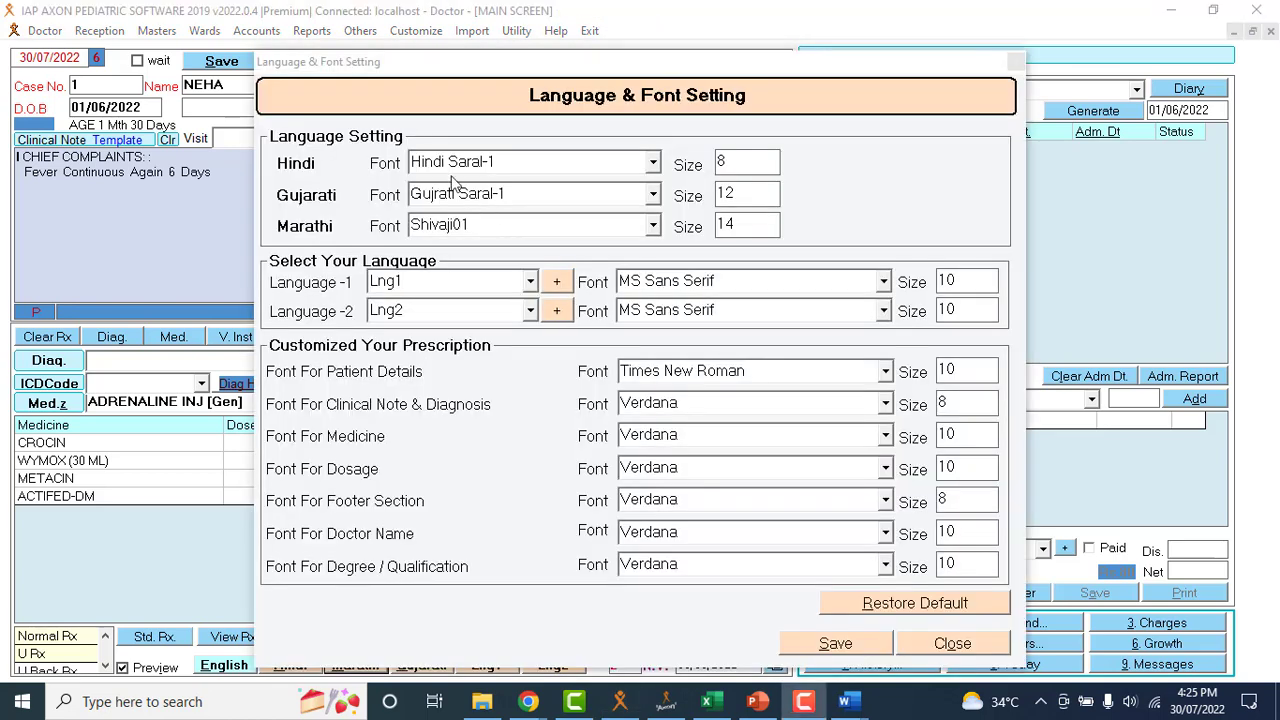
{"action": "left_click", "coordinate": [532, 284]}
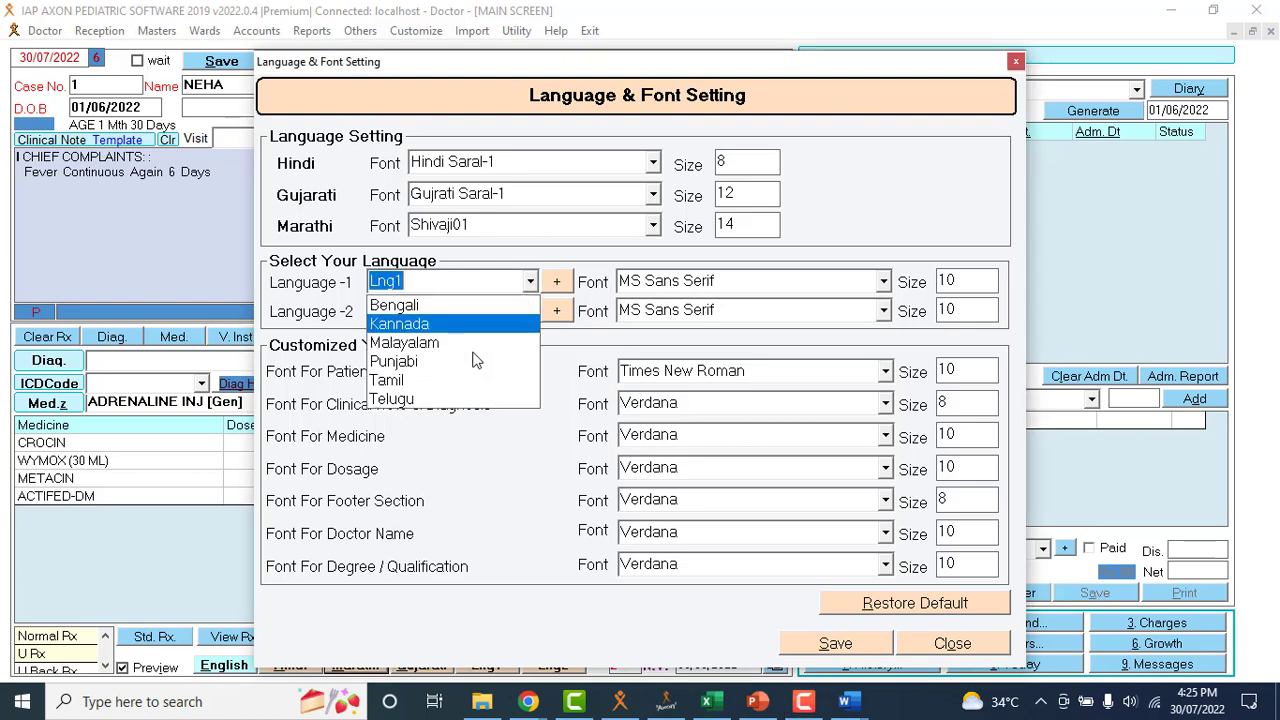
{"action": "left_click", "coordinate": [450, 380]}
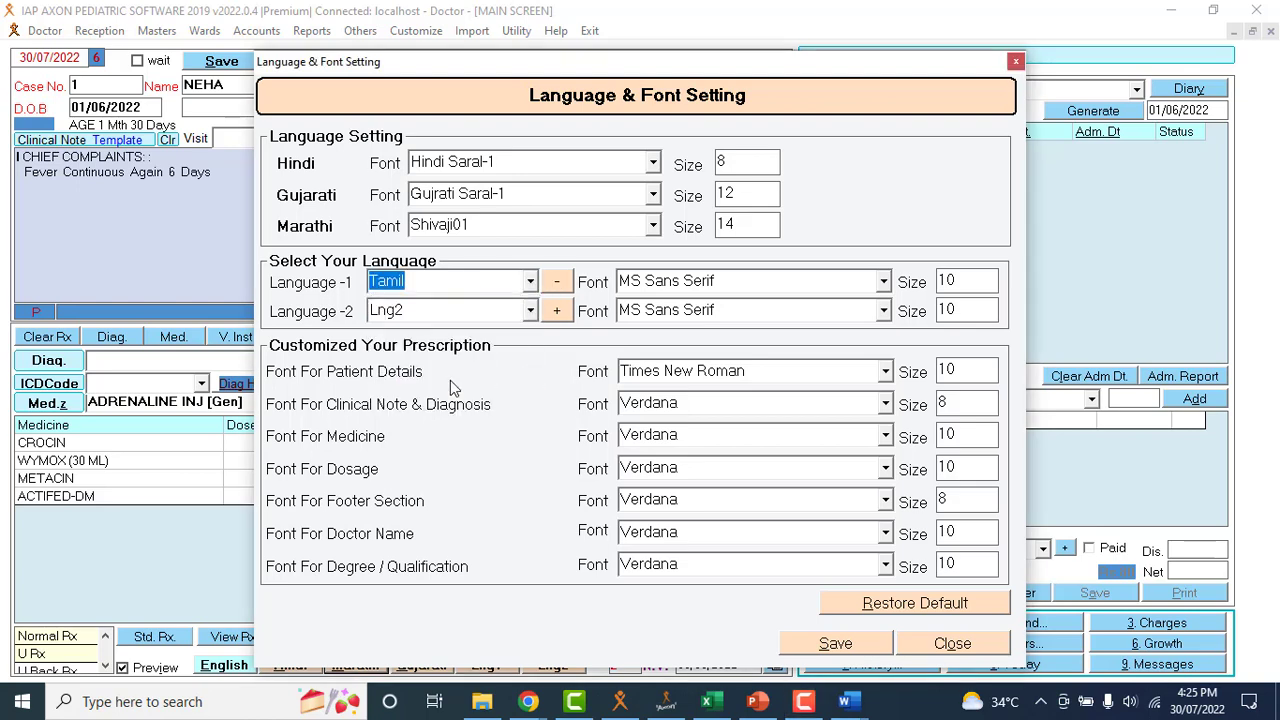
{"action": "left_click", "coordinate": [955, 645]}
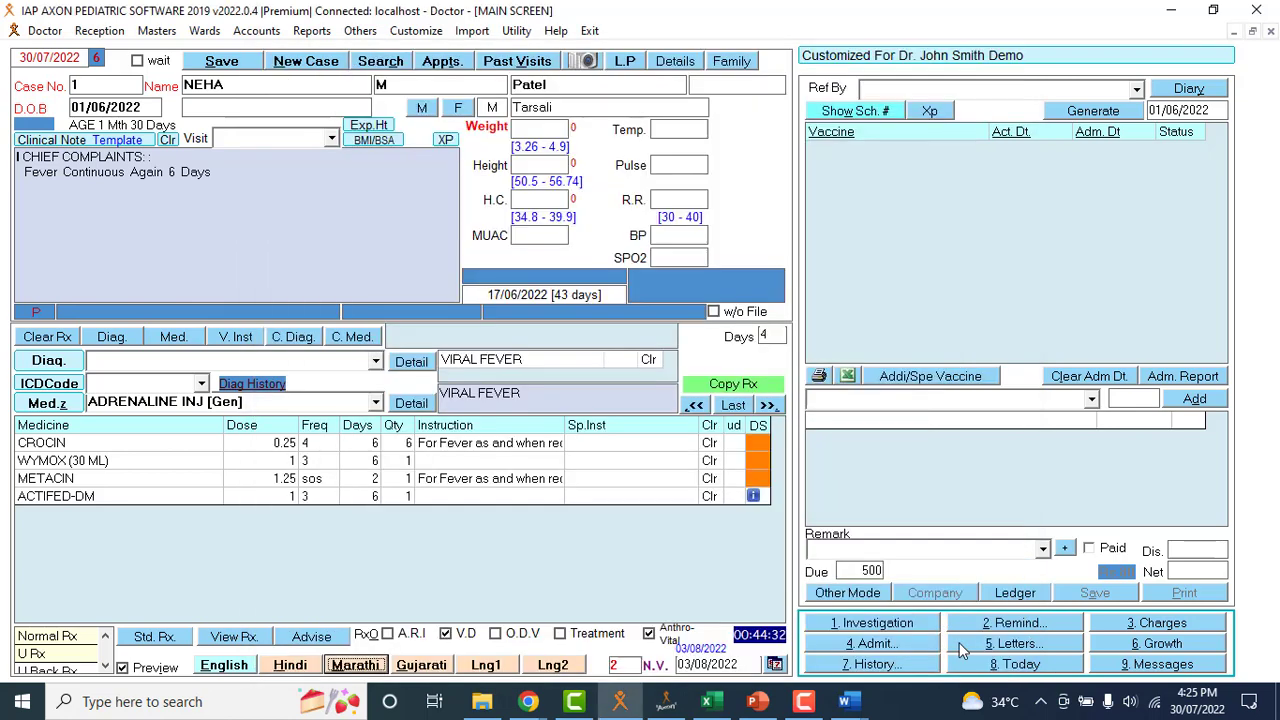